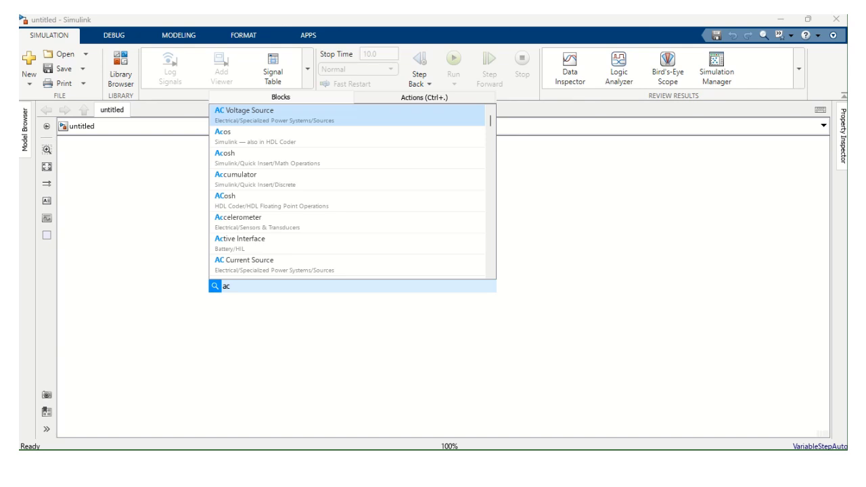
Add an AC Voltage Source and a Specialized Power Systems Thyristor to its upper right, rotating the thyristor to point upward.
left_click(255, 121)
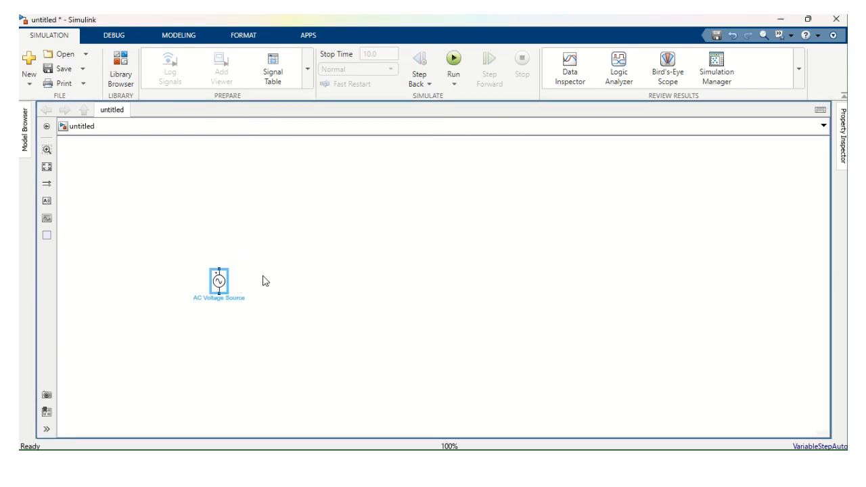
double_click(309, 263)
type("thyr")
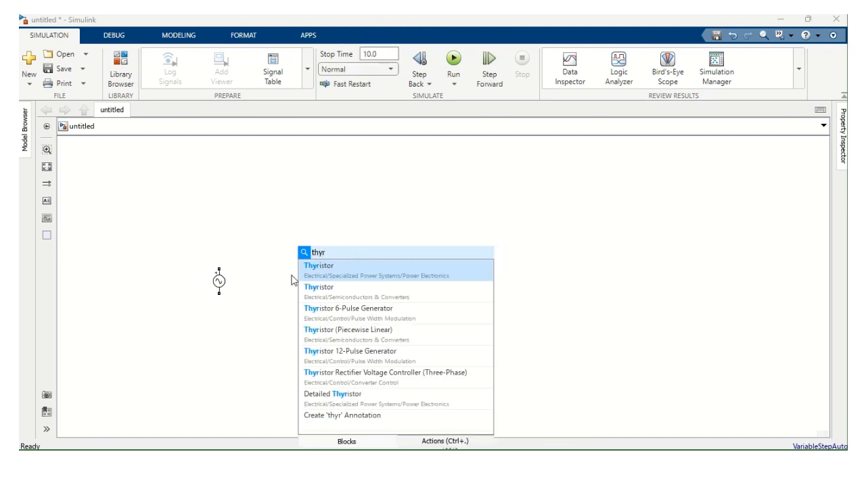
left_click(395, 269)
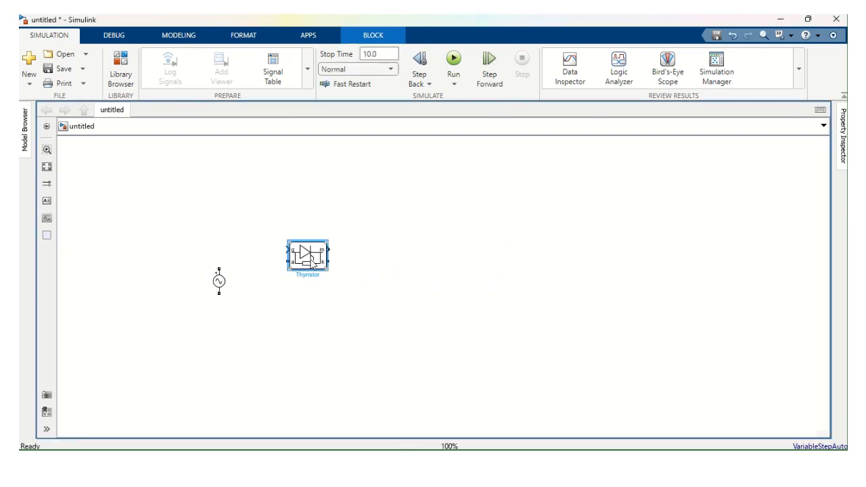
key("ctrl+r")
key("ctrl+r")
key("ctrl+r")
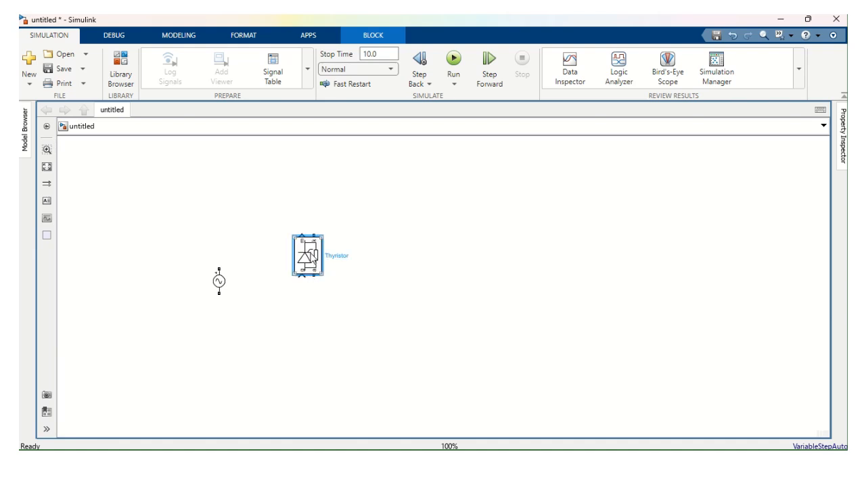
Hide the thyristor's measurement port and copy the block to form a two-by-two arrangement of four thyristors.
double_click(312, 255)
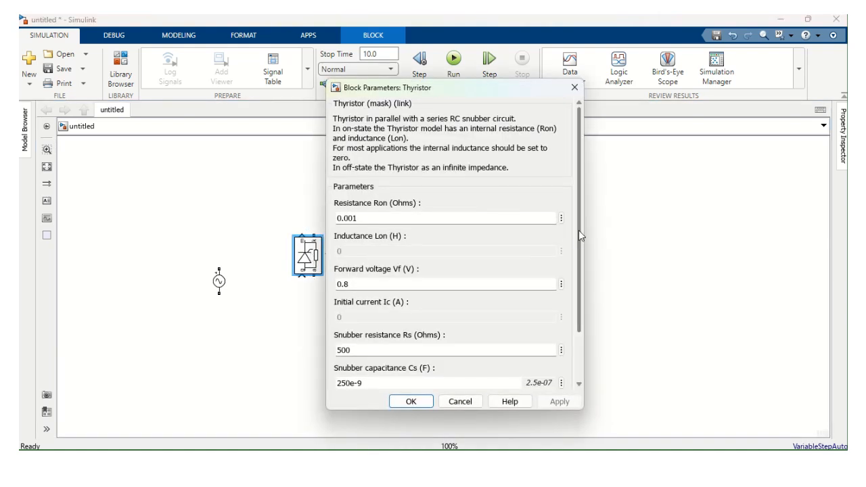
left_click_drag(578, 231, 579, 277)
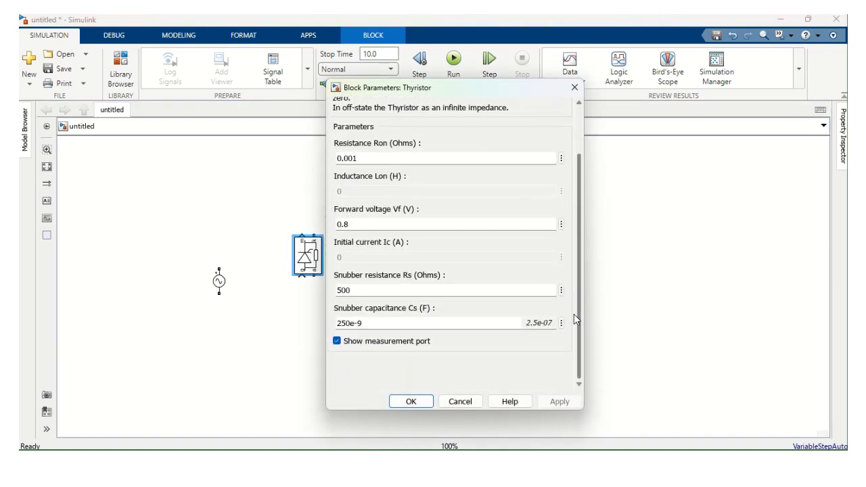
left_click(338, 341)
left_click(554, 402)
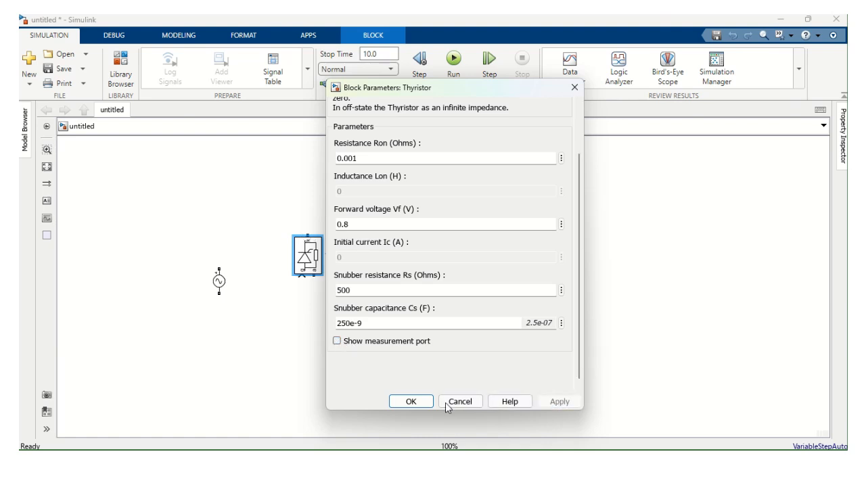
left_click(411, 402)
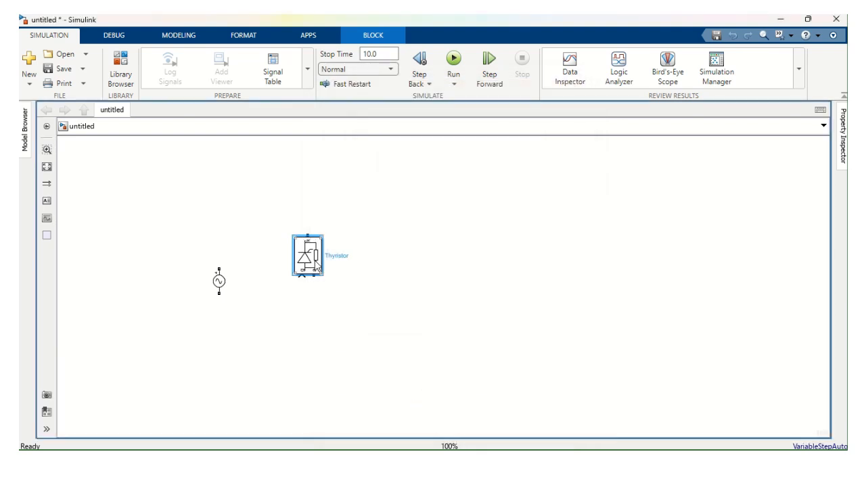
left_click_drag(318, 238, 414, 346)
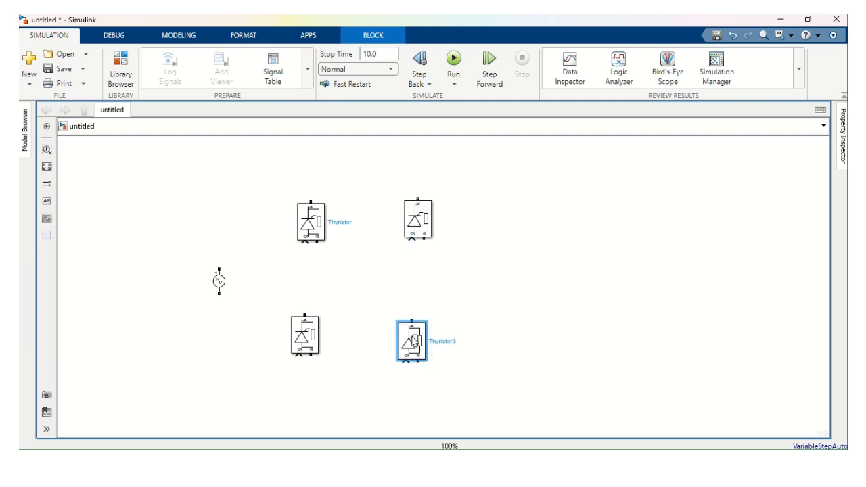
Add a Series RLC Branch with branch type R and place it vertically to the right of the thyristors as the load.
double_click(532, 231)
type("serie")
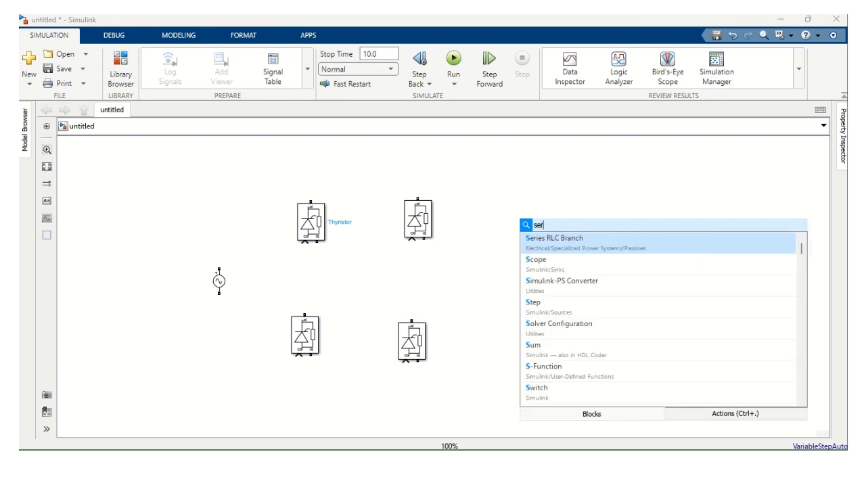
left_click(589, 244)
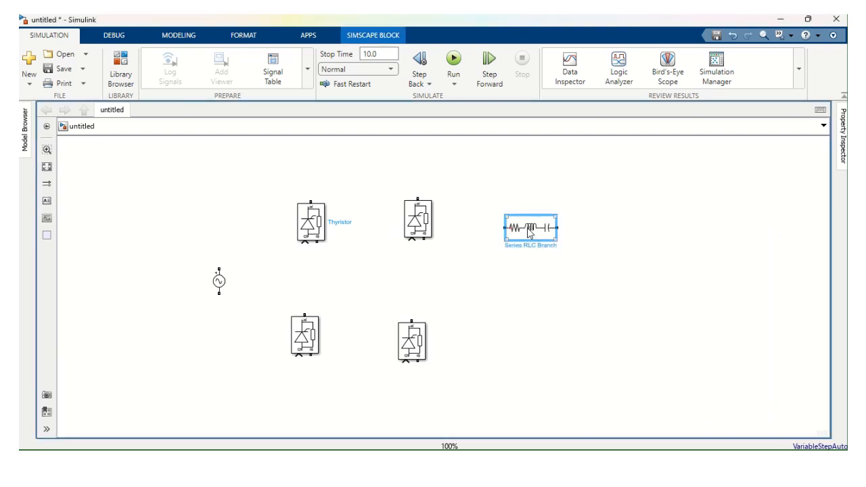
double_click(530, 233)
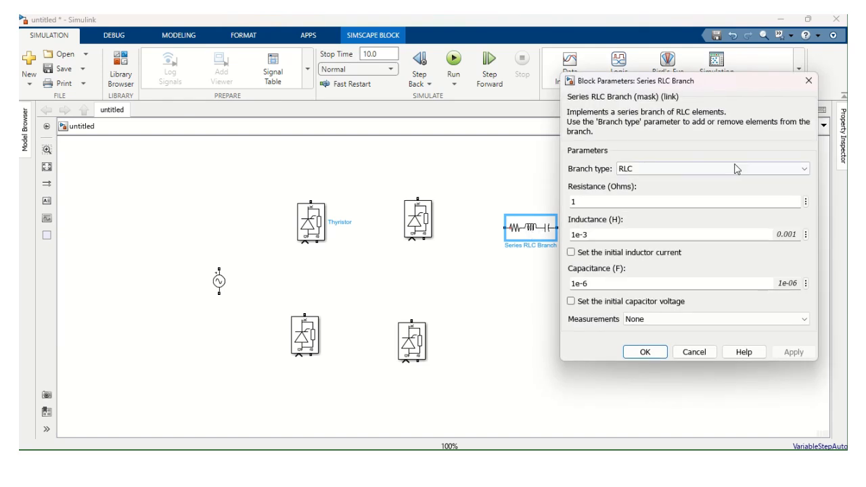
left_click(739, 170)
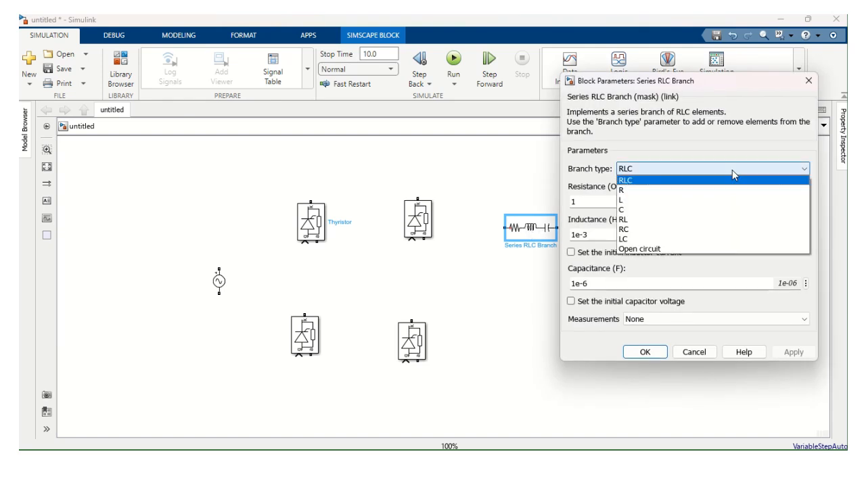
left_click(706, 197)
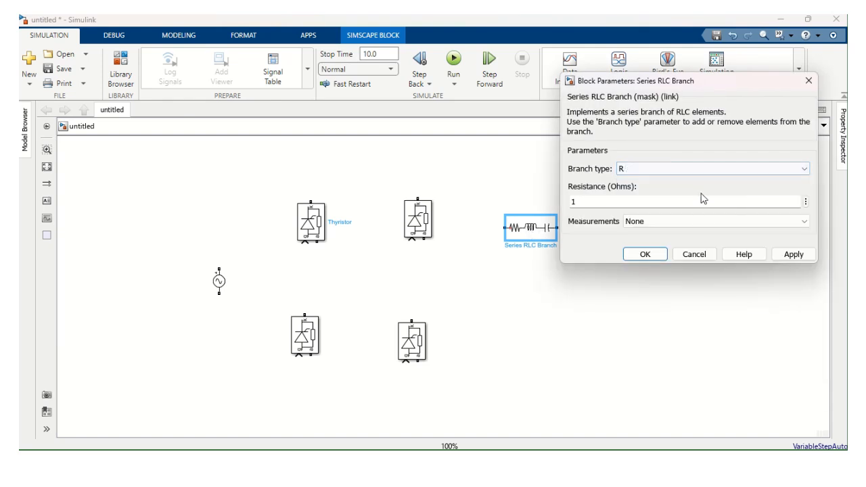
left_click(626, 255)
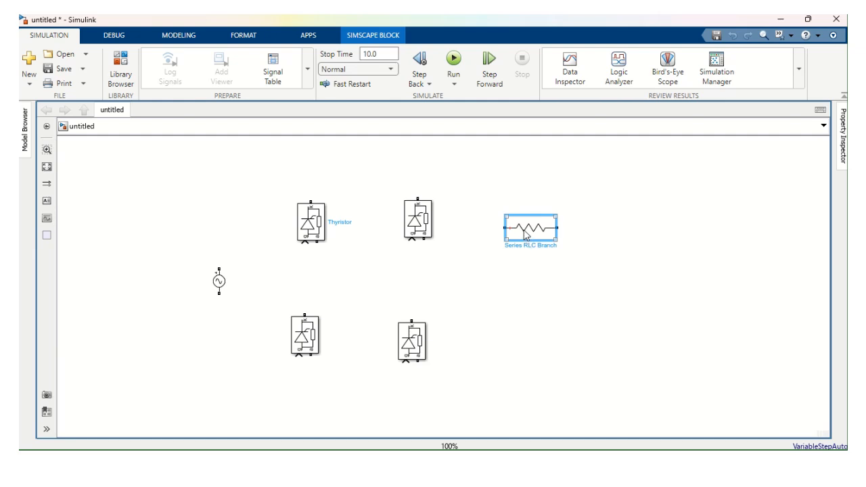
key("ctrl+r")
left_click_drag(529, 233, 530, 286)
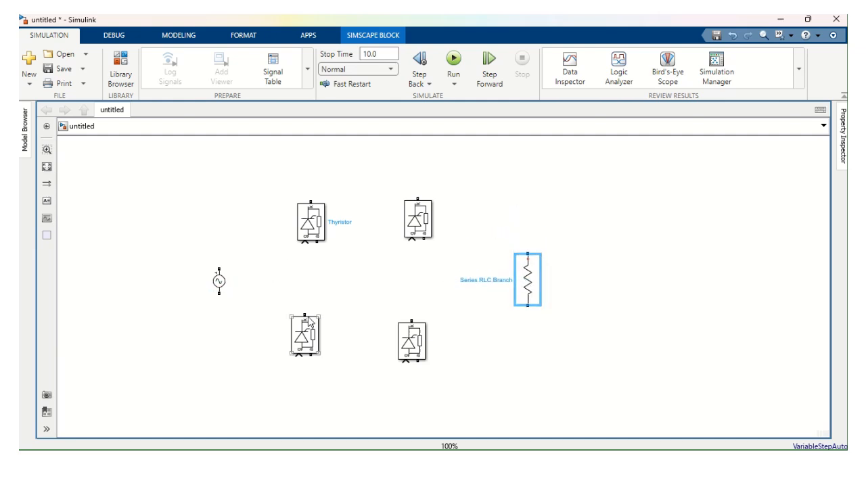
Wire the four thyristors into a bridge, joining each upper-lower pair, the two upper cathodes and the two lower anodes.
left_click_drag(304, 313, 318, 242)
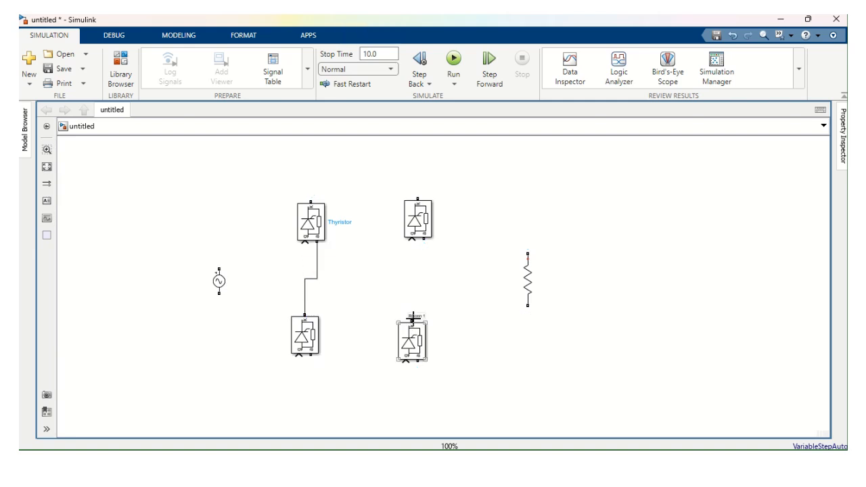
left_click_drag(413, 317, 425, 240)
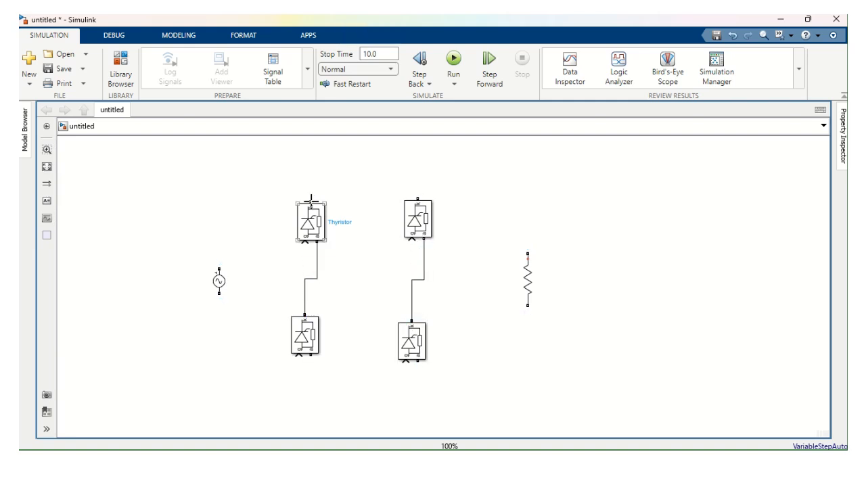
left_click_drag(311, 197, 419, 198)
left_click_drag(311, 355, 419, 362)
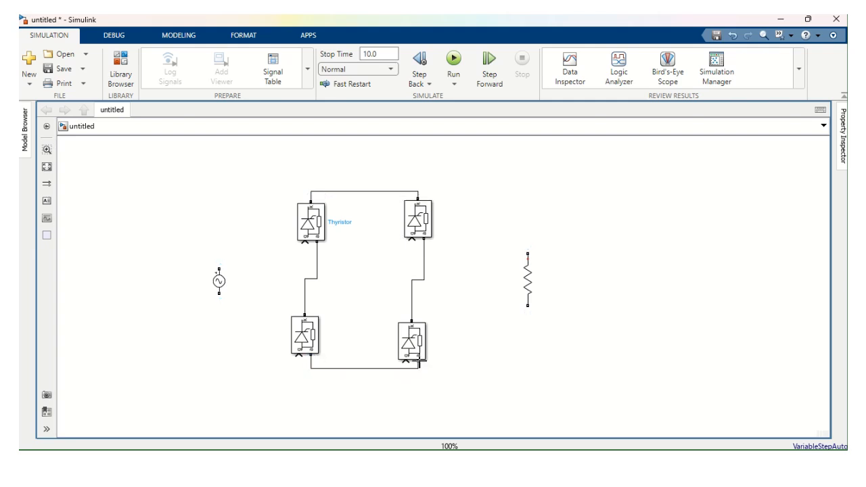
Connect the AC source's upper terminal to the midpoint of the left thyristor leg and its lower terminal to the right leg's midpoint.
left_click(221, 278)
left_click_drag(218, 268, 317, 260)
left_click_drag(219, 293, 412, 296)
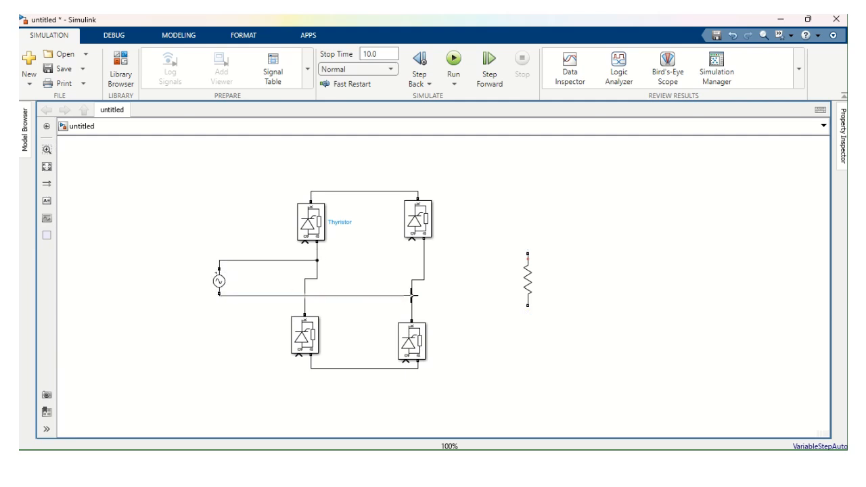
Connect the load resistor's two ends to the upper and lower rails of the thyristor bridge.
left_click(529, 264)
left_click_drag(528, 258, 418, 194)
left_click_drag(529, 308, 417, 366)
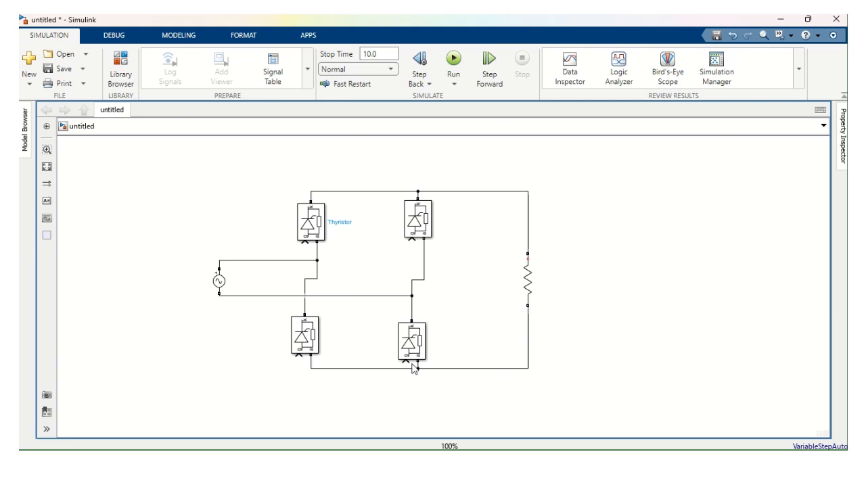
Add a Pulse Generator block above the AC source, to the left of the bridge.
double_click(200, 204)
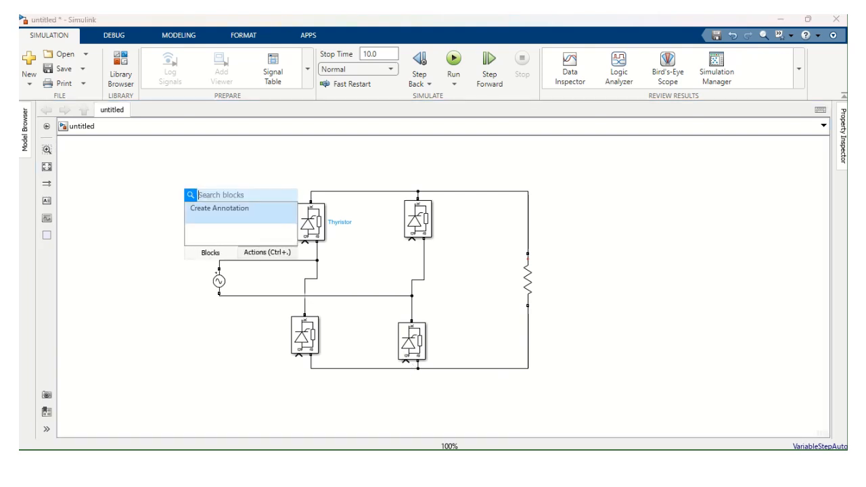
type("pulse")
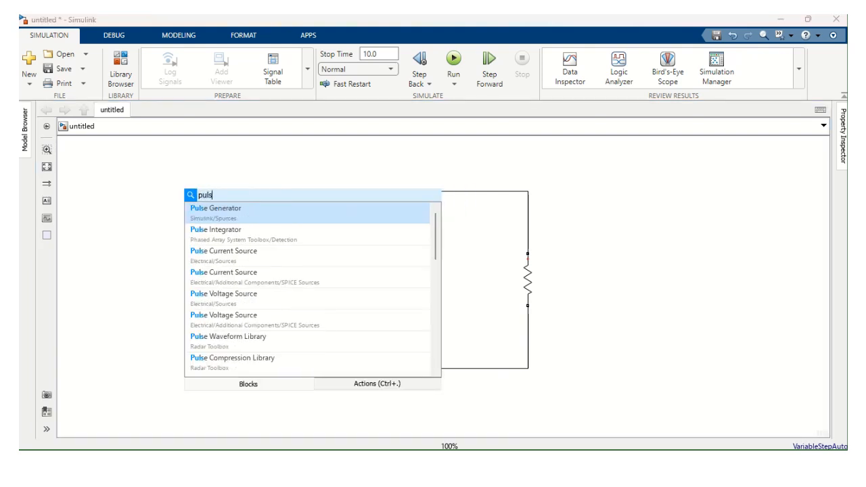
left_click(224, 212)
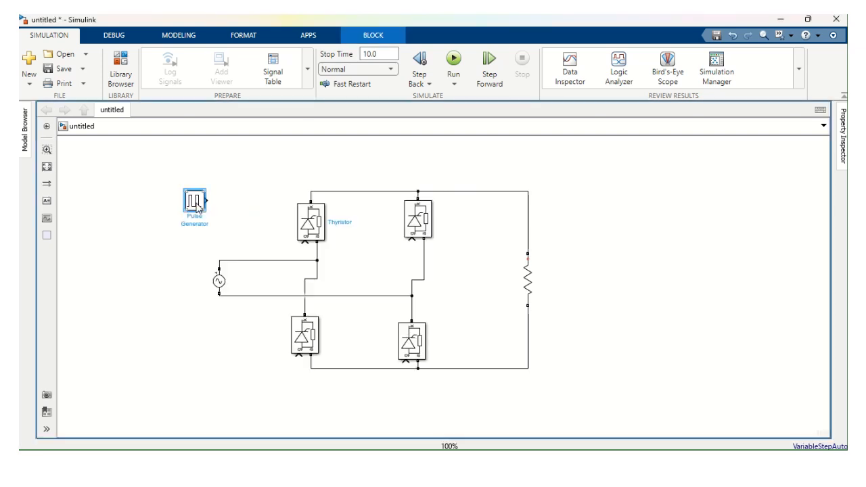
Set the pulse generator's period to 0.02 s and its pulse width to 10% of the period.
double_click(196, 206)
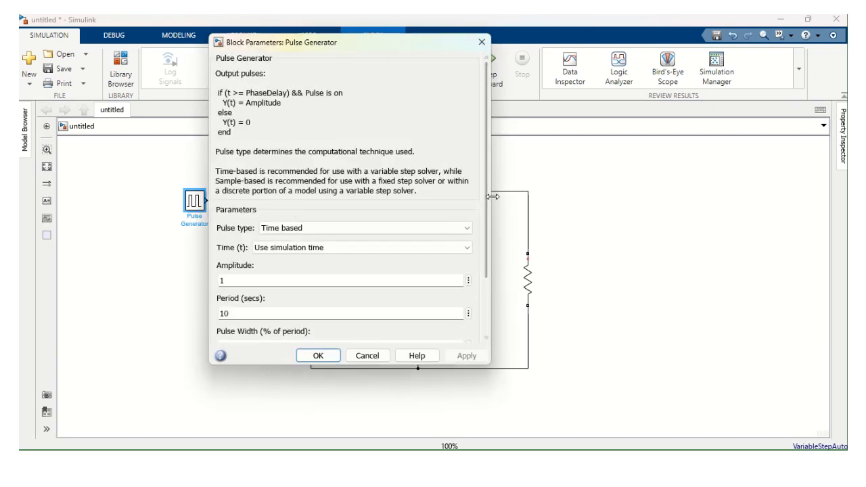
left_click_drag(486, 204, 486, 261)
double_click(237, 240)
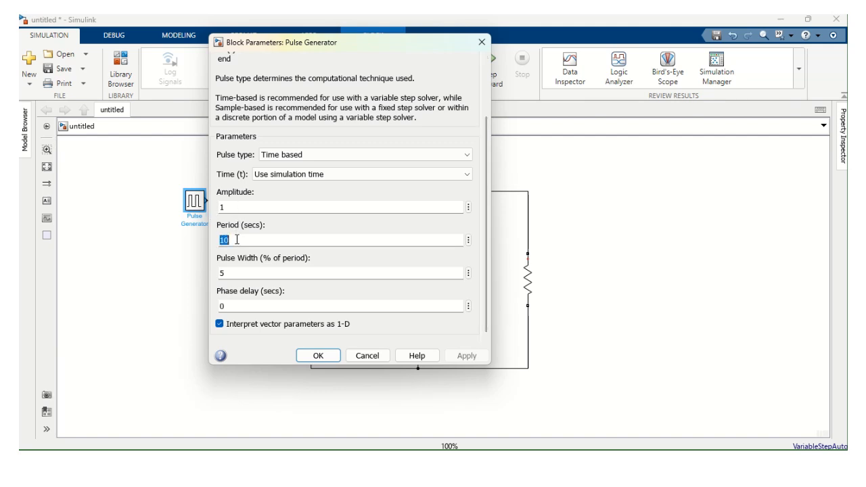
type("0.02")
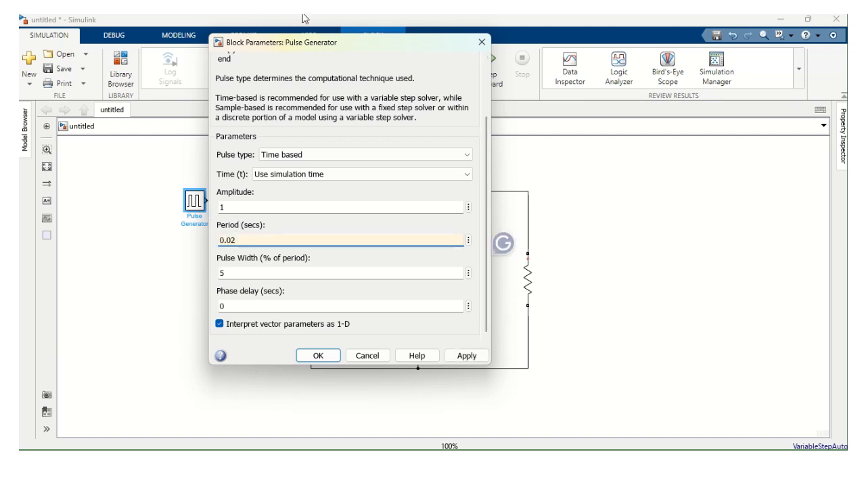
mouse_move(341, 17)
left_click(356, 39)
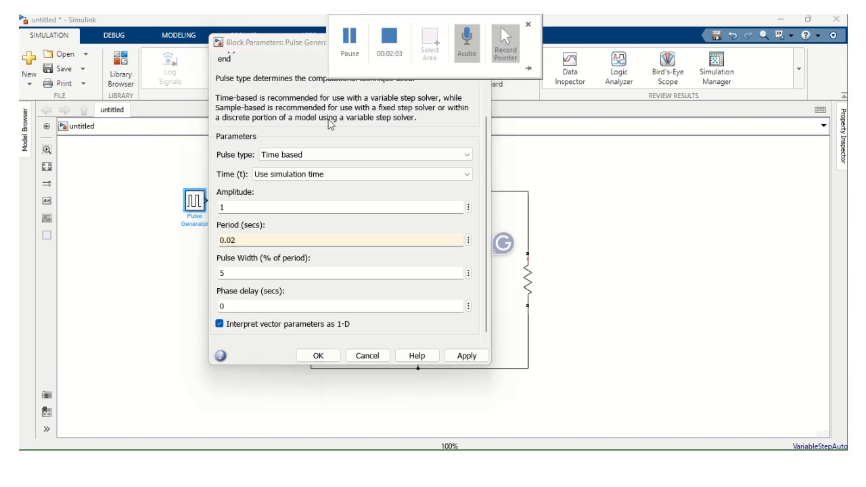
double_click(254, 272)
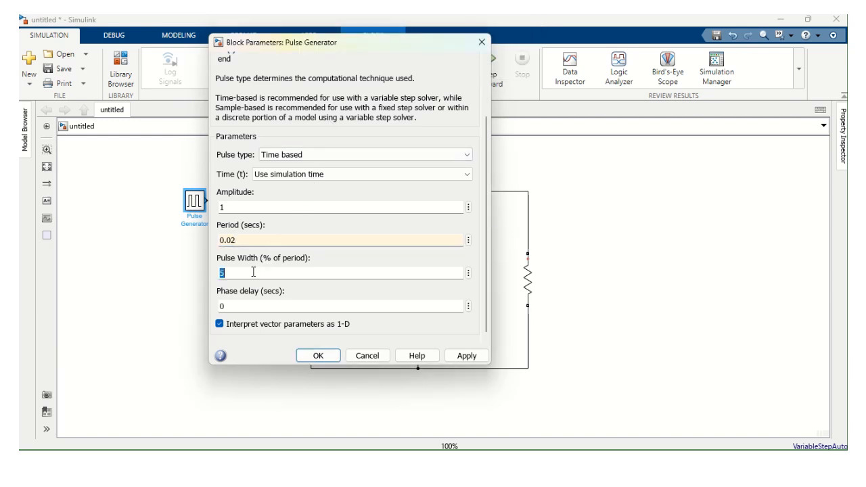
type("10")
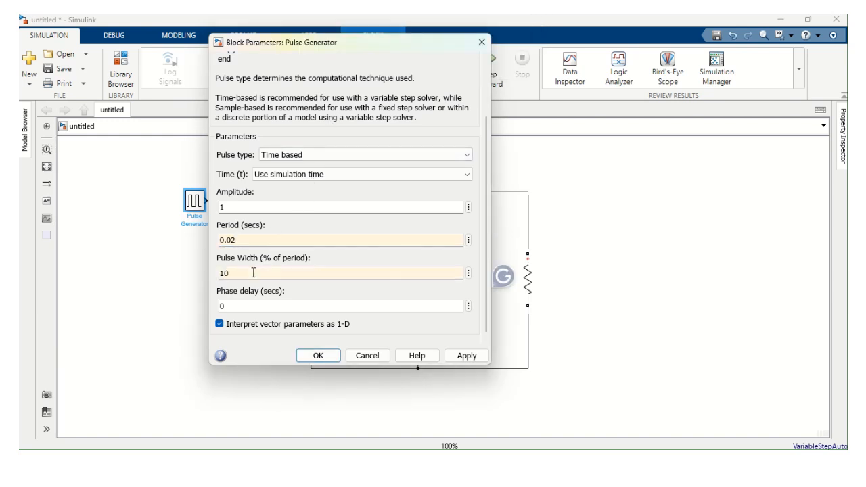
Set the pulse generator's phase delay to (45/(360*50)) and apply the block parameters.
double_click(255, 309)
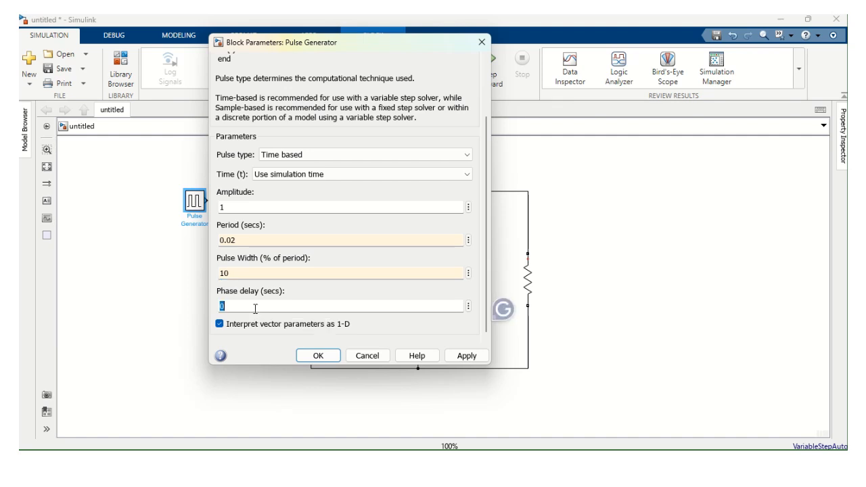
type("(45/(360*50")
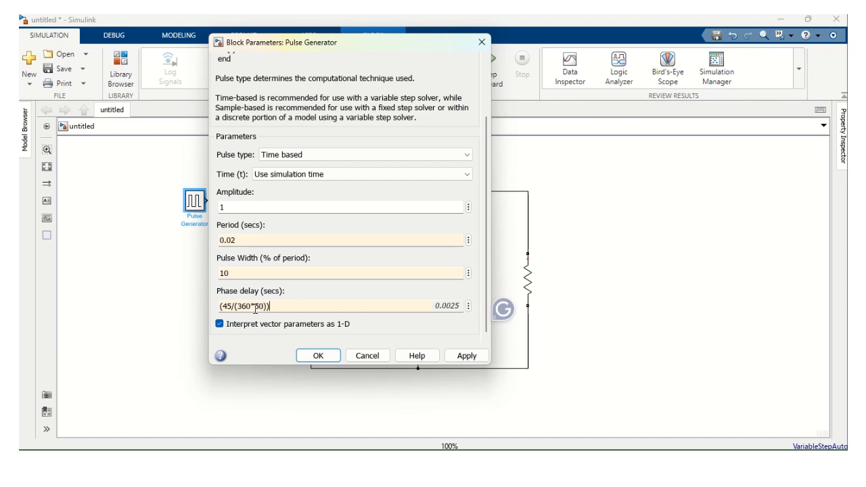
left_click(465, 356)
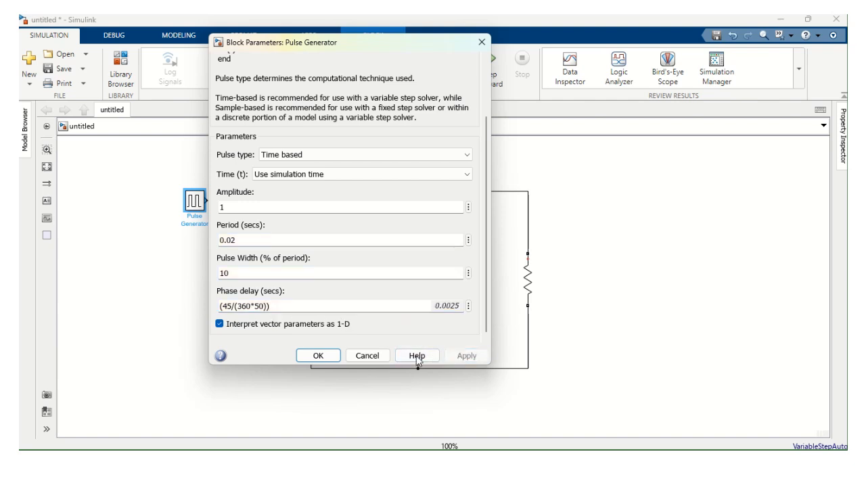
left_click(328, 356)
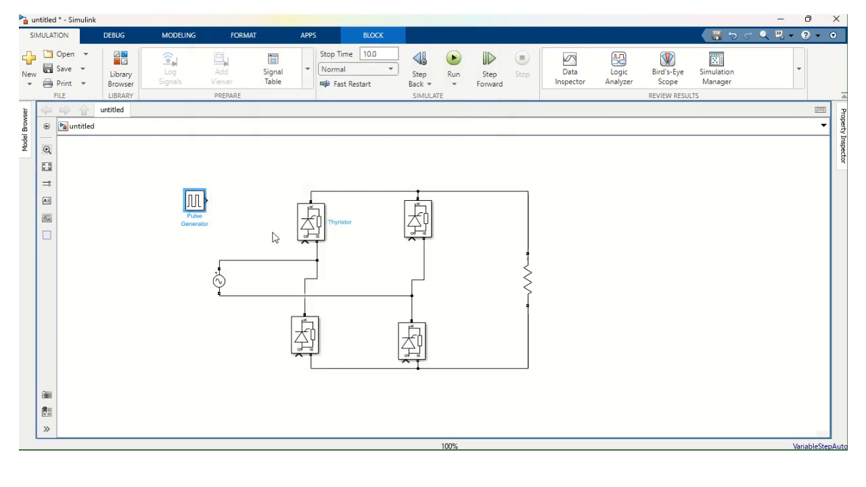
Connect the pulse generator's output to the gates of the upper-left and lower-right thyristors.
left_click_drag(206, 200, 406, 366)
left_click(301, 251)
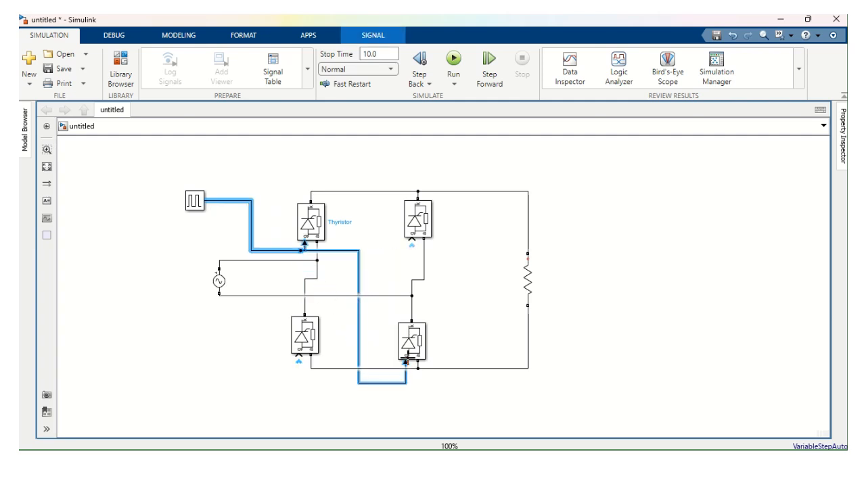
Duplicate the Pulse Generator block and place the copy below the AC source.
left_click(473, 278)
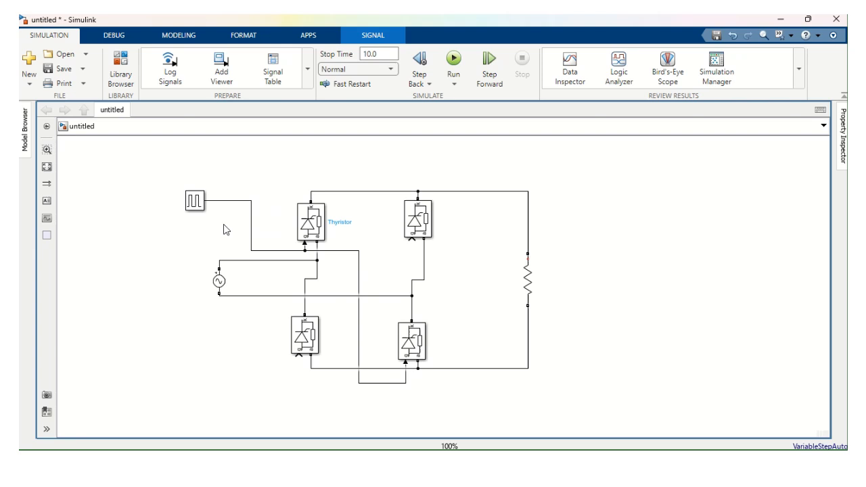
left_click(198, 213)
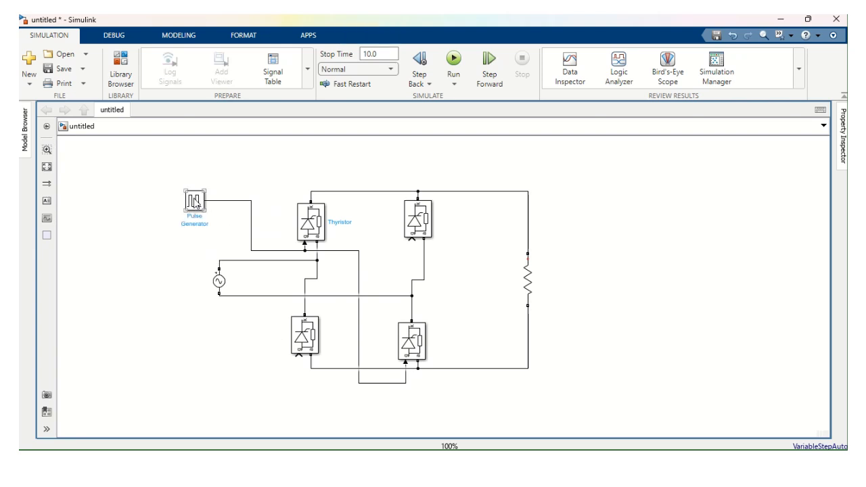
left_click_drag(197, 203, 193, 359)
Set the lower pulse generator's phase delay to (225/(360*50)) and apply the block parameters.
double_click(193, 359)
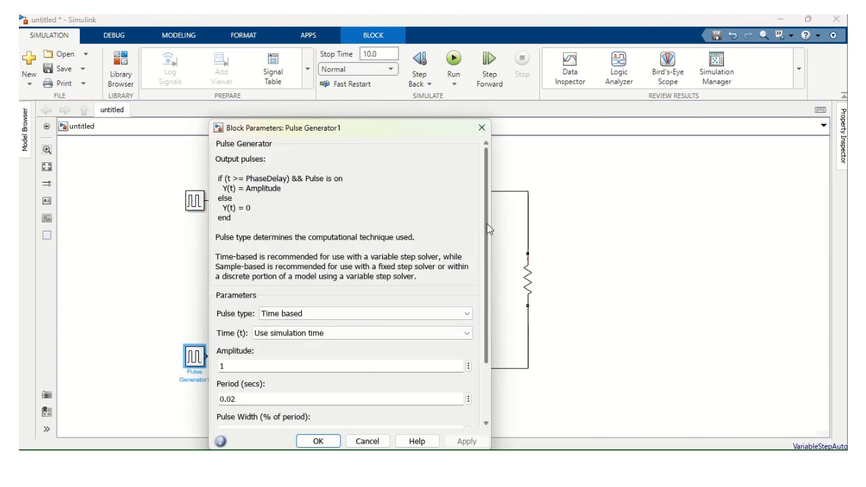
left_click_drag(485, 225, 487, 304)
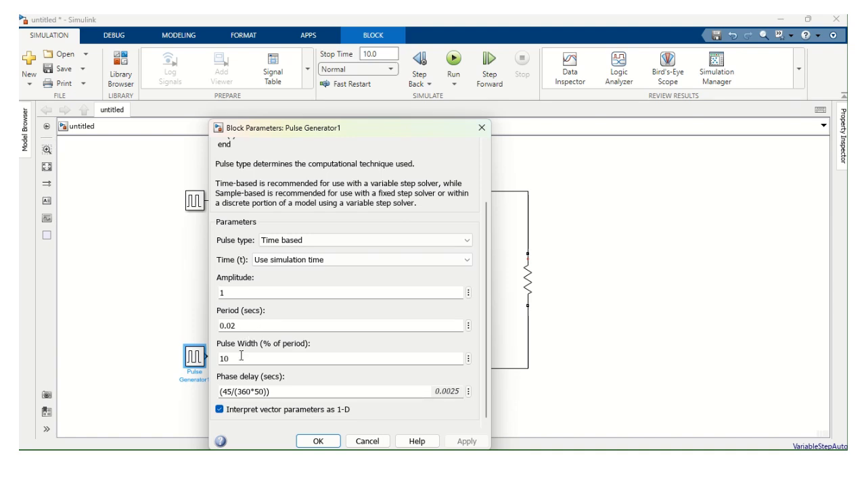
triple_click(231, 392)
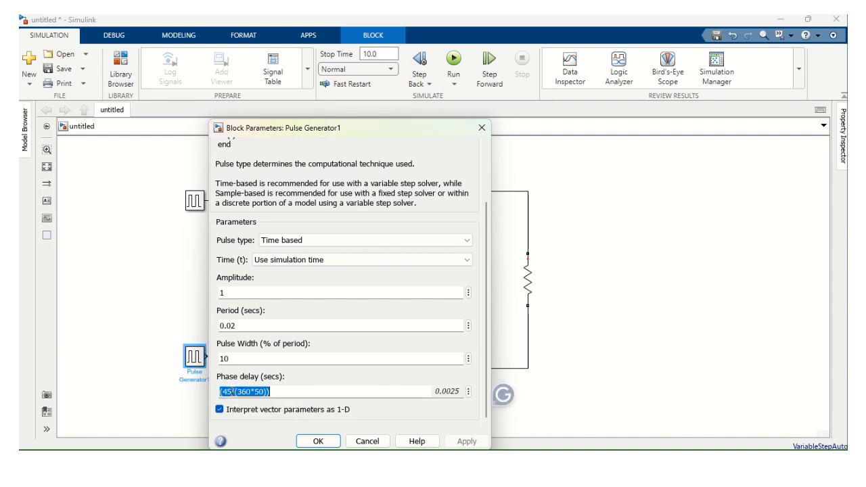
left_click(250, 391)
key("BackSpace")
key("BackSpace")
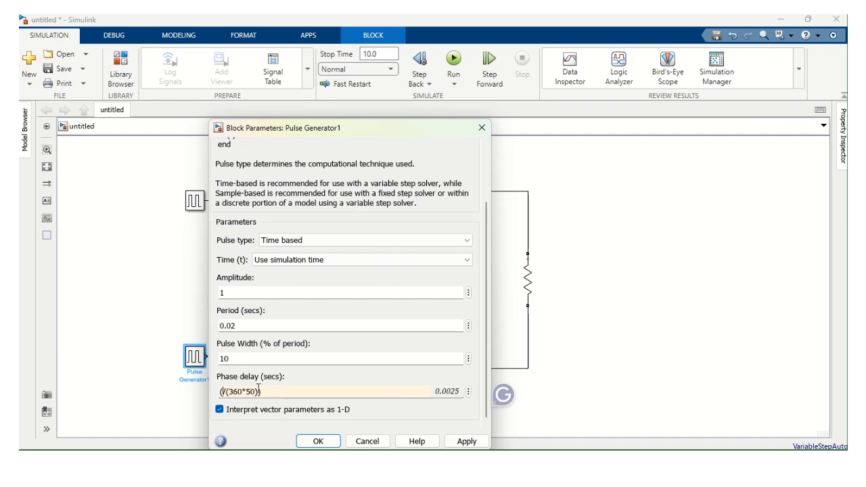
type("225")
left_click(467, 441)
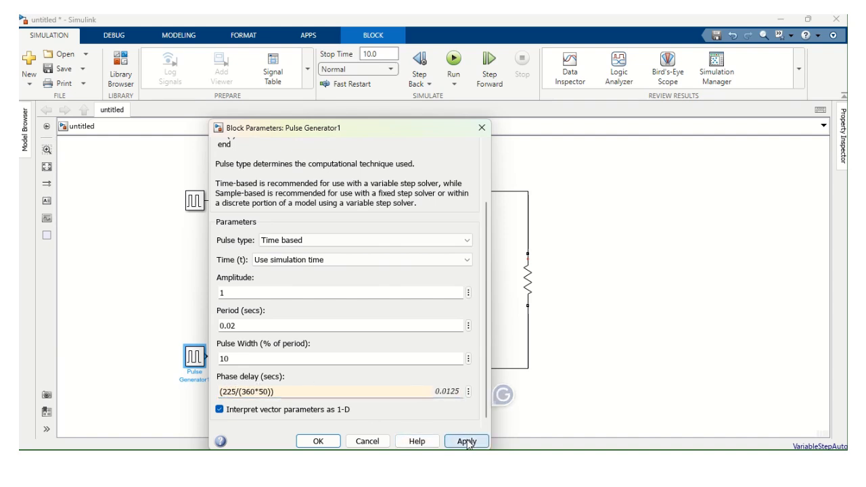
left_click(318, 441)
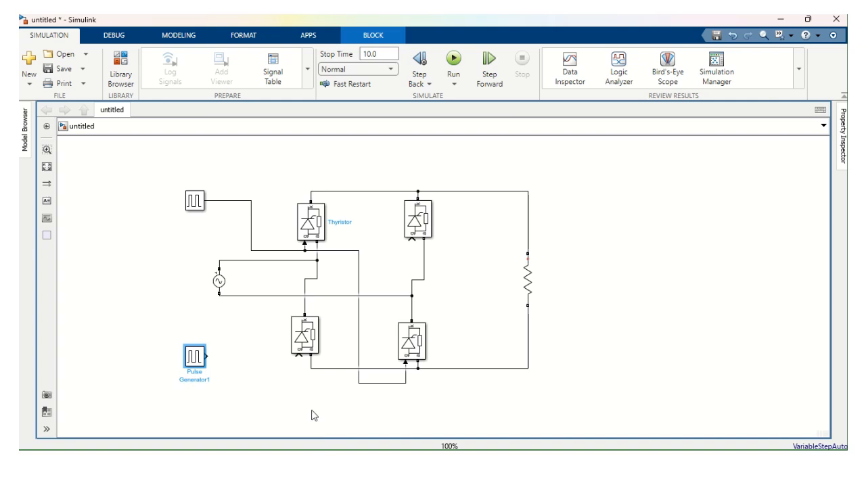
Move the lower pulse generator slightly down and connect its output to the gates of the lower-left and upper-right thyristors.
left_click_drag(207, 359, 302, 356)
left_click_drag(194, 355, 207, 391)
left_click(280, 393)
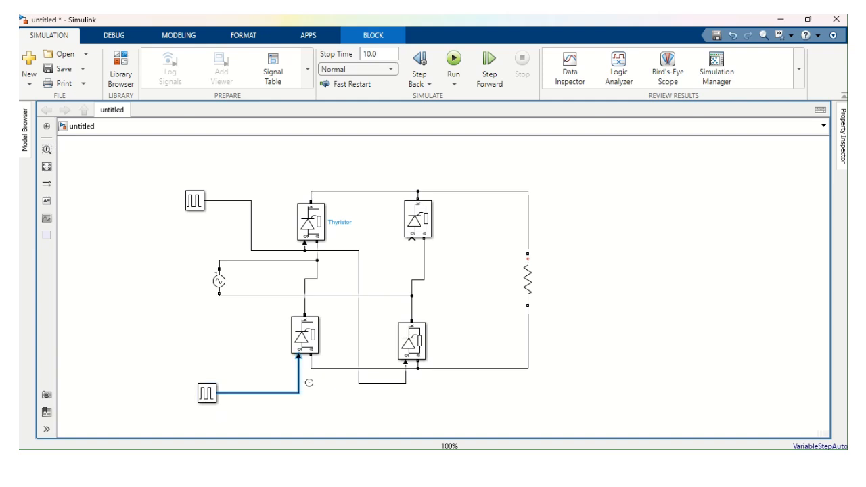
mouse_move(280, 392)
left_mouse_down()
mouse_move(393, 316)
mouse_move(411, 238)
left_mouse_up()
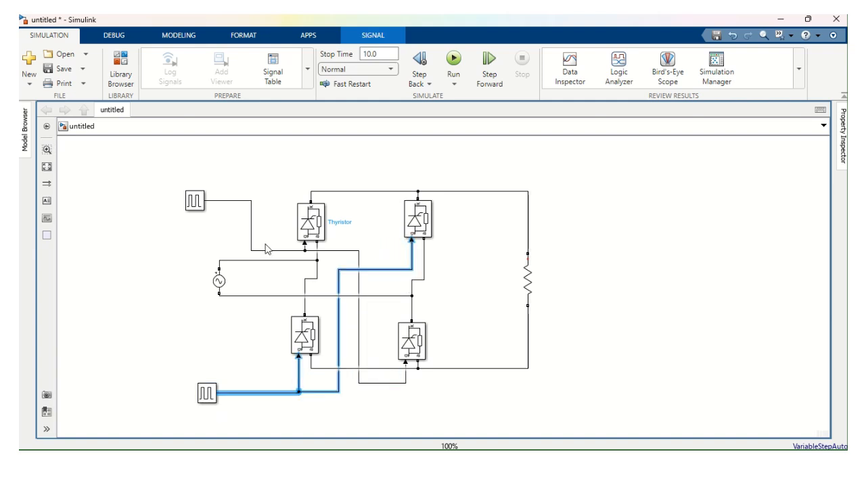
Set the AC Voltage Source's frequency to 50 Hz and apply the parameters.
double_click(219, 283)
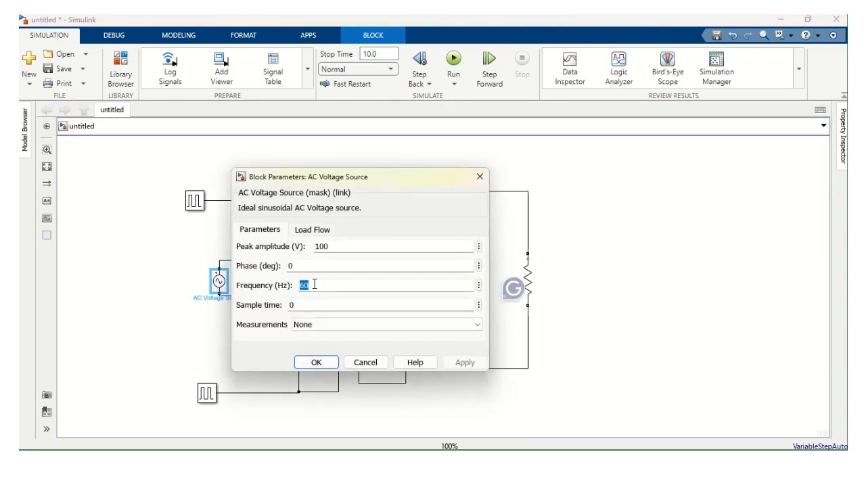
type("50")
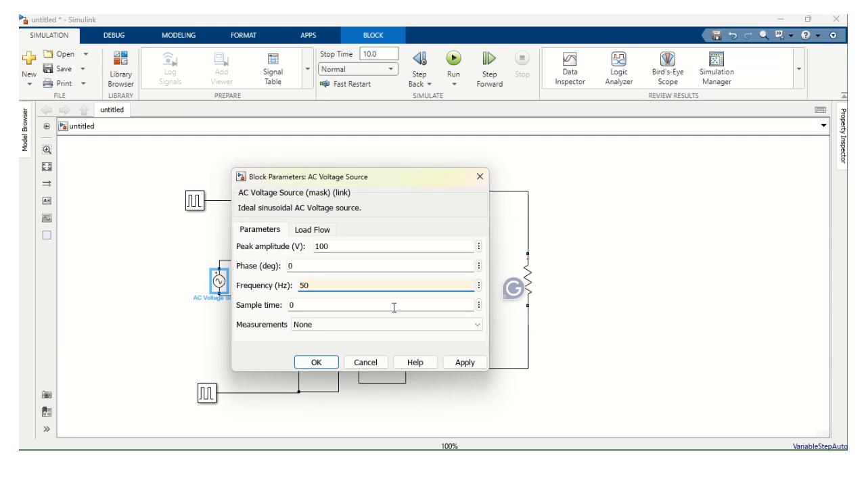
left_click(465, 362)
left_click(317, 363)
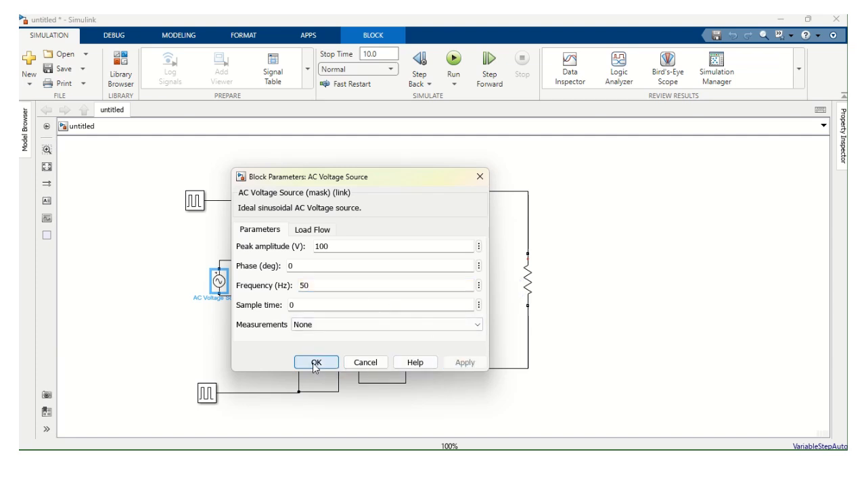
Check the branch type and resistance in the load resistor's block parameters.
left_click(533, 281)
double_click(531, 276)
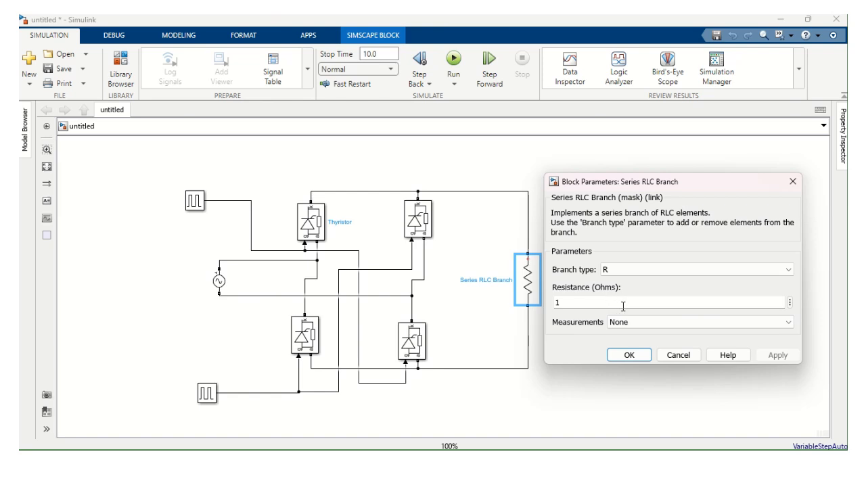
left_click(630, 355)
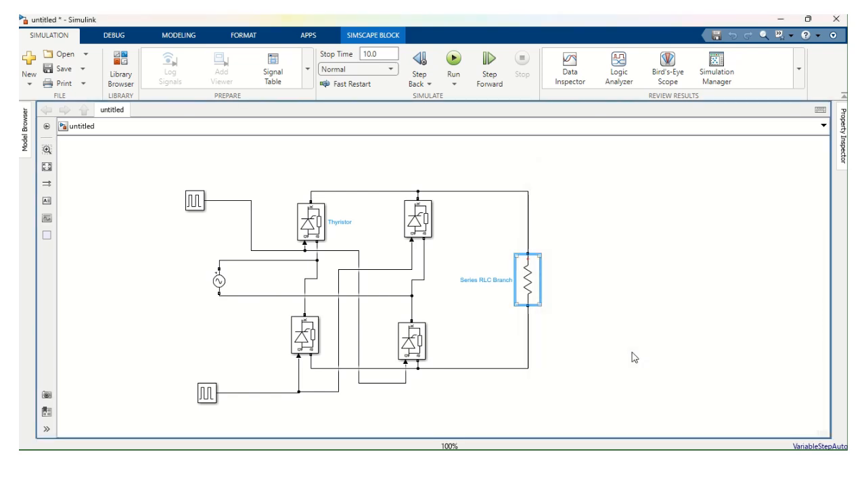
Add a Voltage Measurement block to the right of the load resistor.
double_click(631, 284)
type("v")
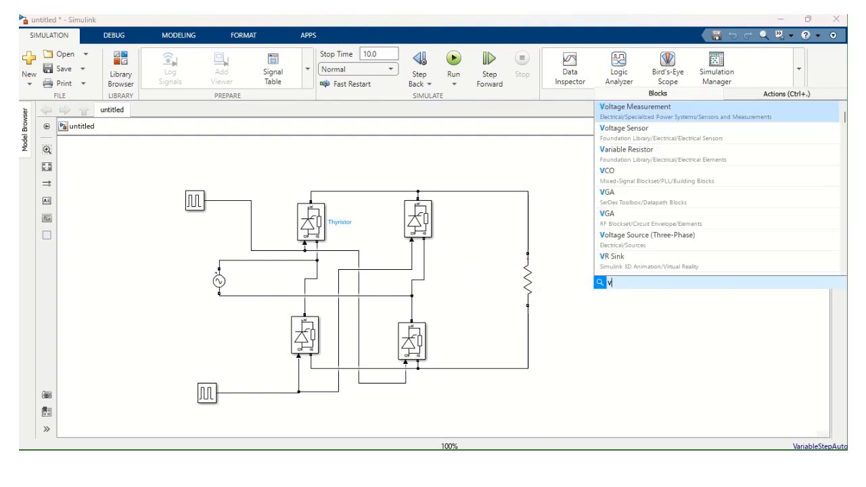
type("oltage")
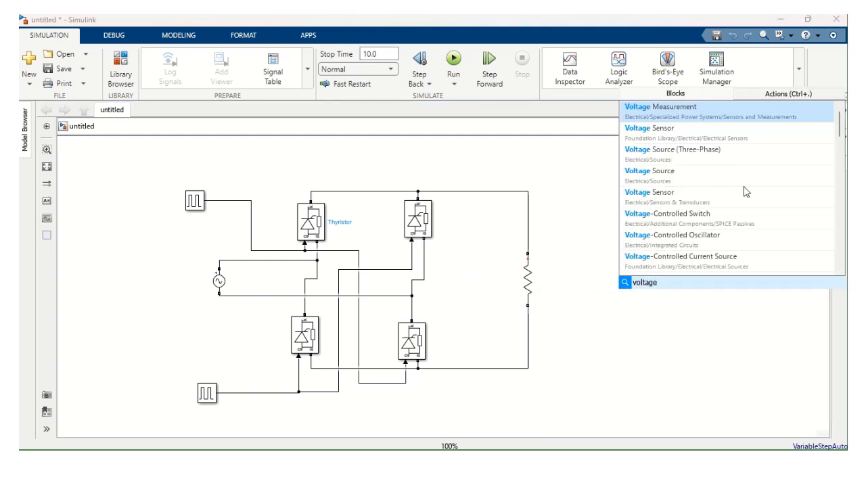
left_click(697, 110)
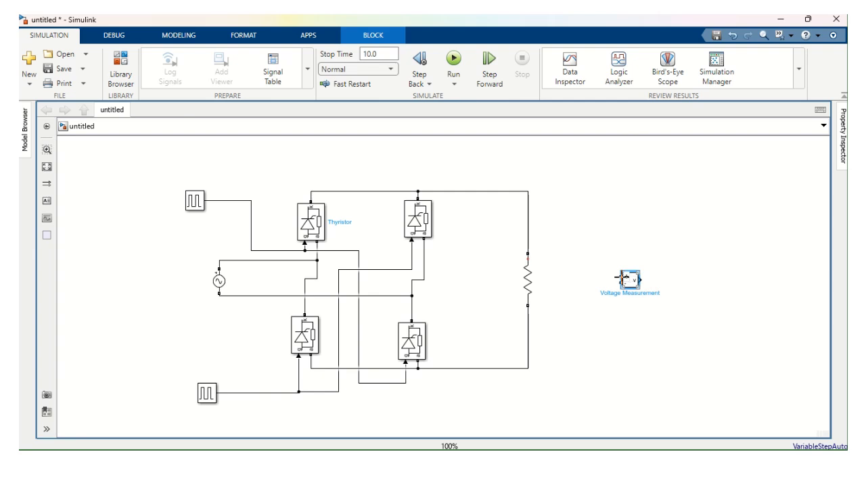
Wire the Voltage Measurement block across the load resistor and connect a copy of it across the AC source.
left_click_drag(618, 276, 529, 233)
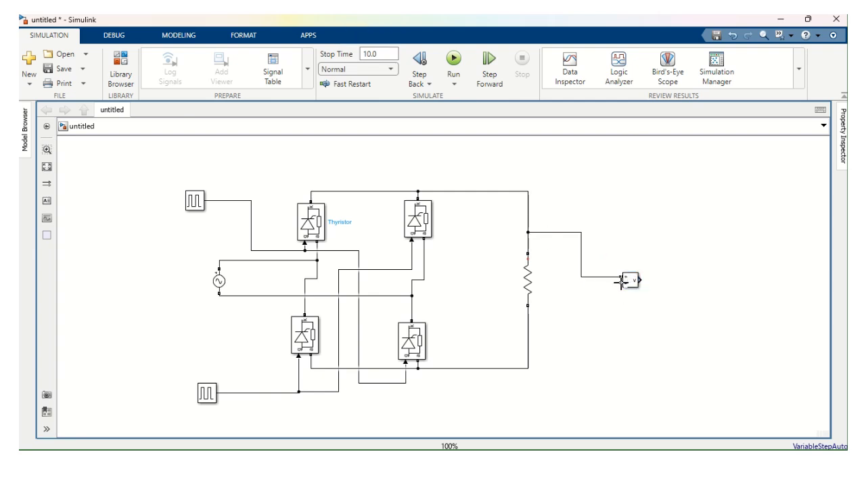
left_click_drag(621, 283, 527, 330)
left_click_drag(629, 280, 243, 296)
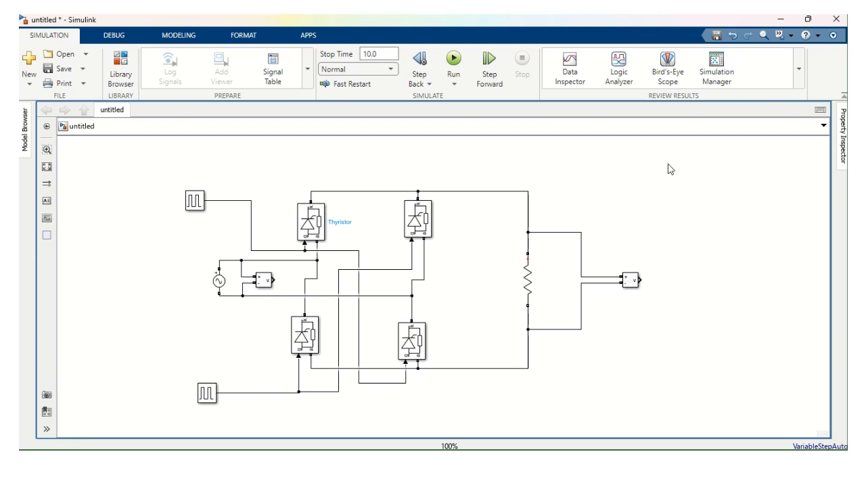
Add a Current Measurement block above and to the right of the load resistor.
double_click(606, 179)
type("curr")
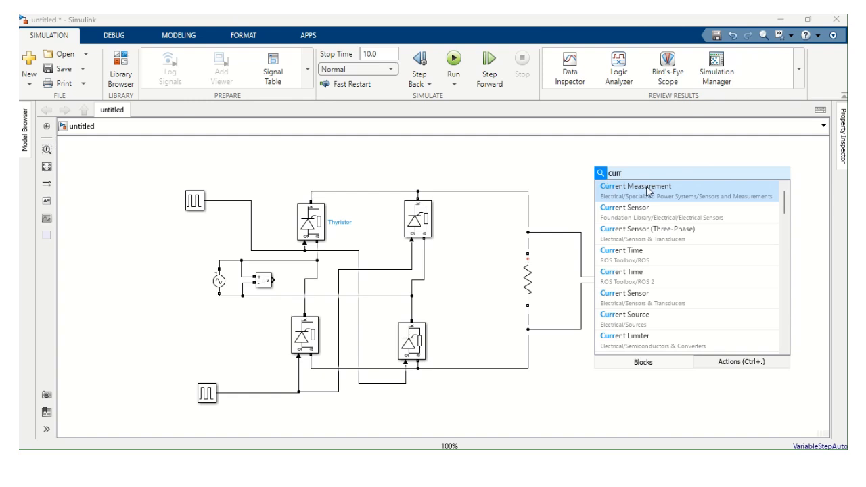
left_click(647, 190)
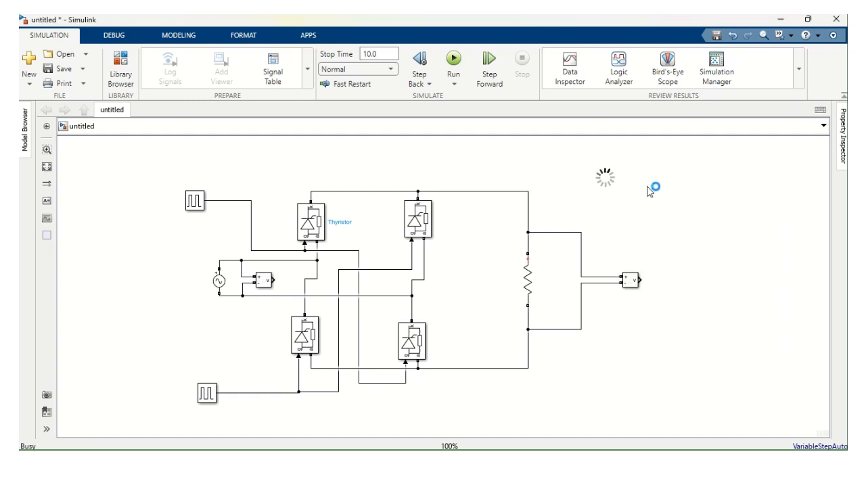
Replace the upper wire between the bridge and the load with the Current Measurement block connected in series.
left_click(479, 194)
key("Delete")
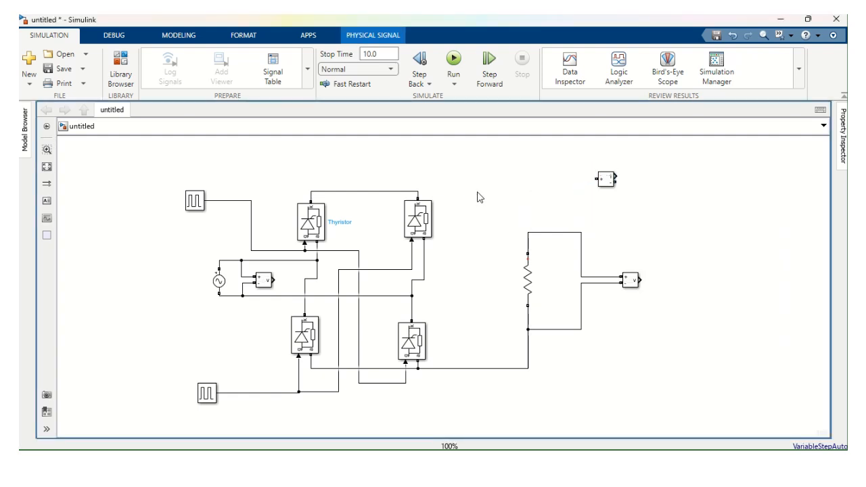
left_click_drag(607, 179, 417, 192)
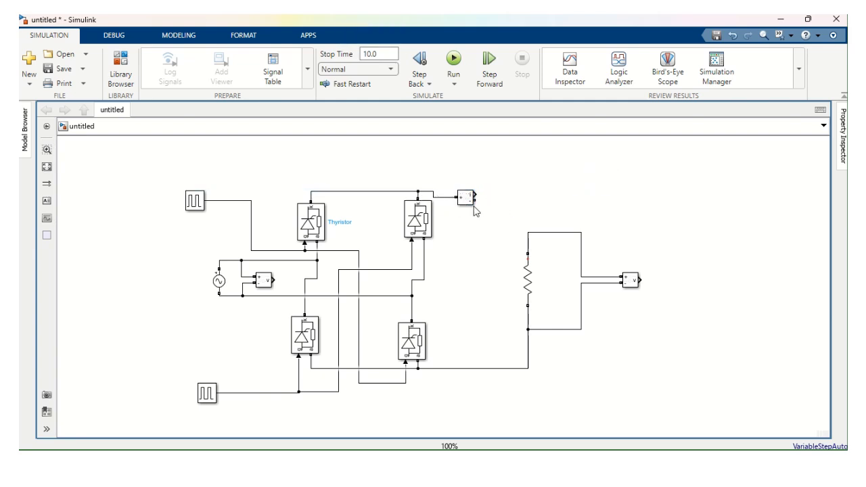
left_click_drag(476, 196, 528, 233)
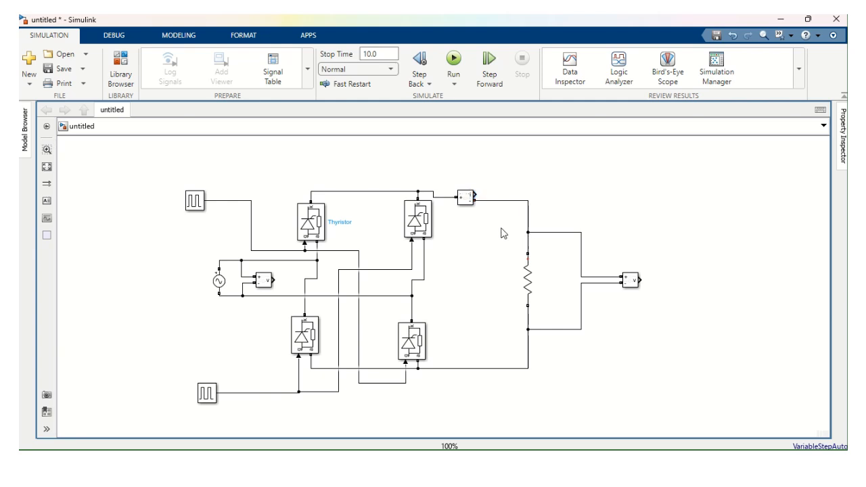
left_click(463, 198)
left_click(482, 279)
Add a Simulink Sinks Scope block above the load's Voltage Measurement block.
double_click(652, 202)
type("scope")
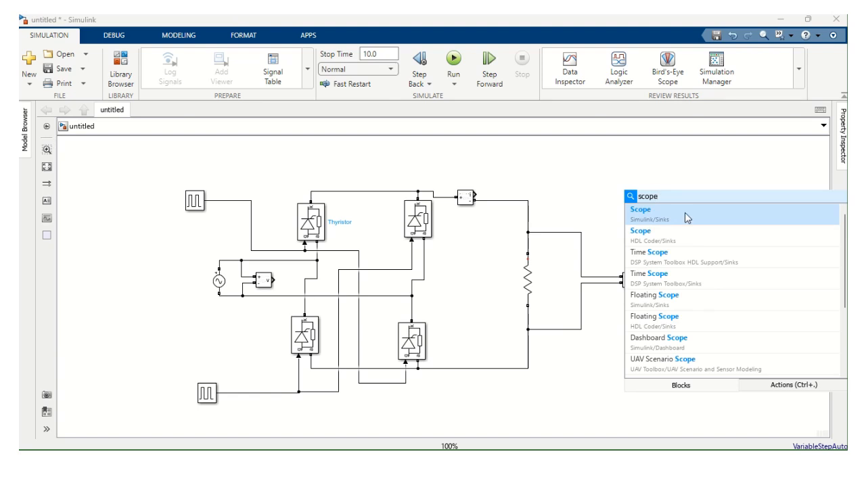
left_click(687, 216)
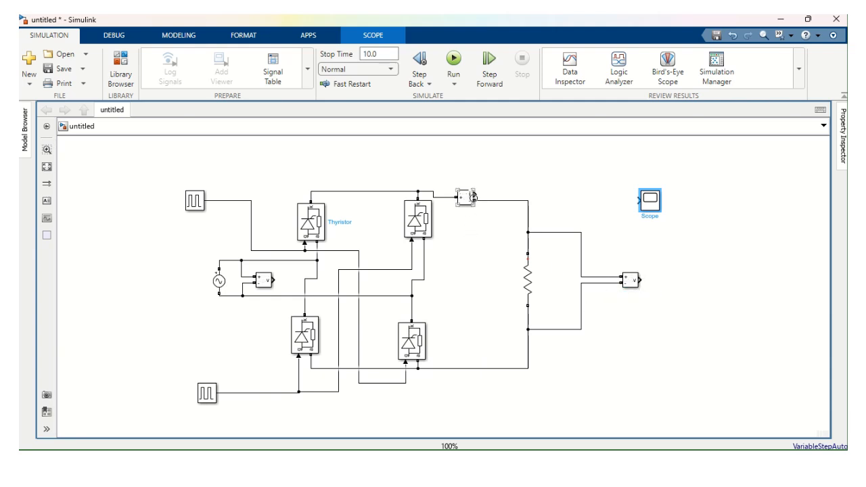
Try to give the scope 5 input ports, and lay out its display as four rows in one column.
double_click(653, 203)
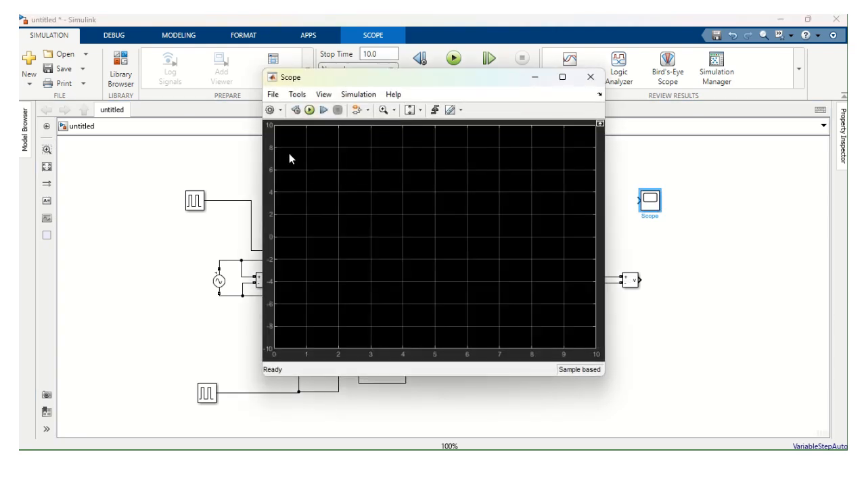
left_click(270, 110)
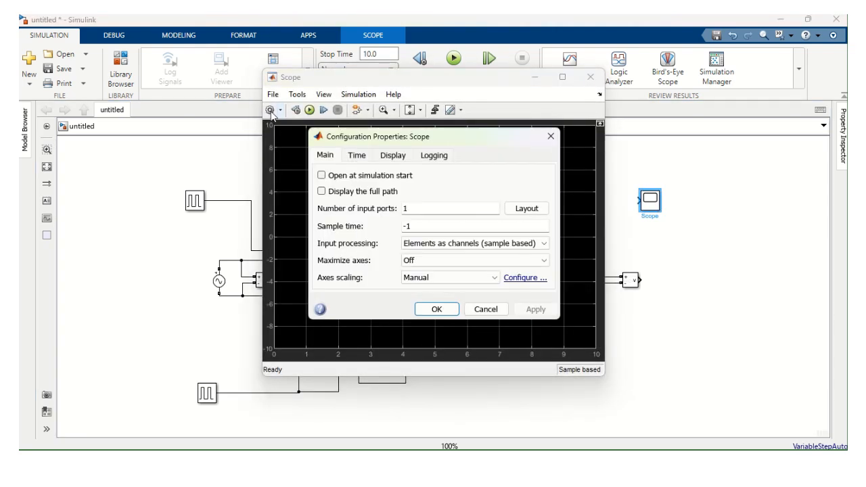
double_click(428, 210)
type("5")
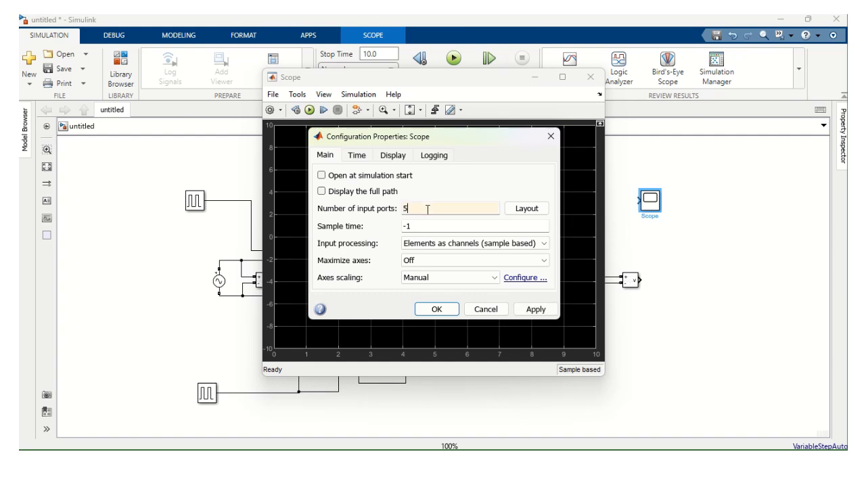
left_click(532, 212)
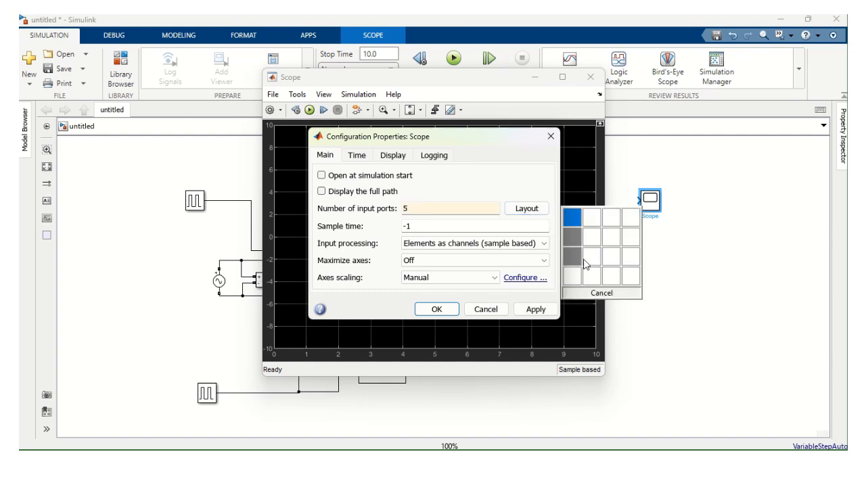
left_click(577, 283)
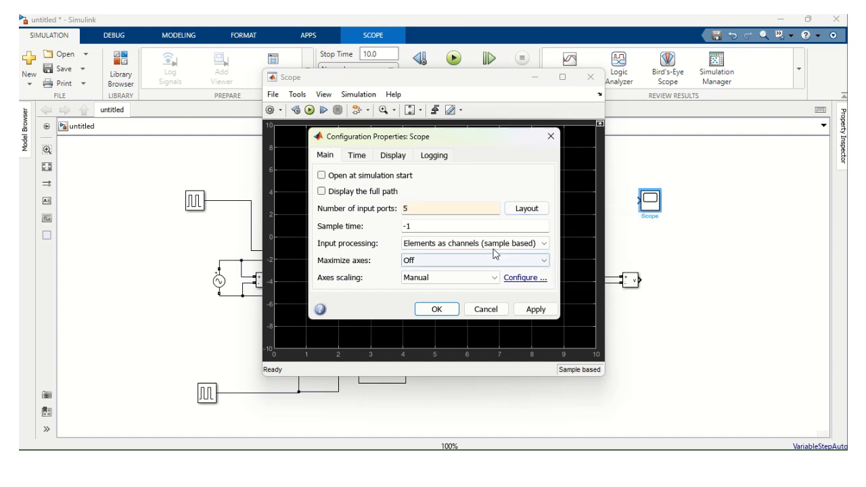
left_click(521, 209)
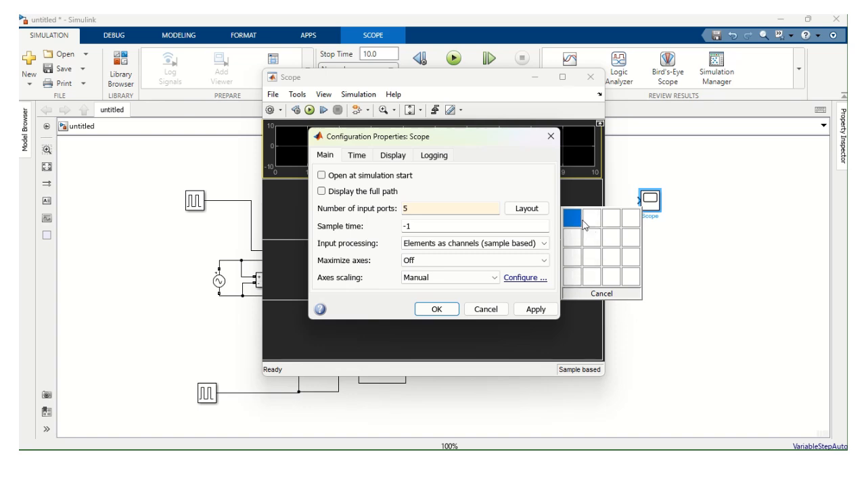
left_click(491, 312)
Try again to lay out the scope display as four rows in one column.
mouse_move(309, 17)
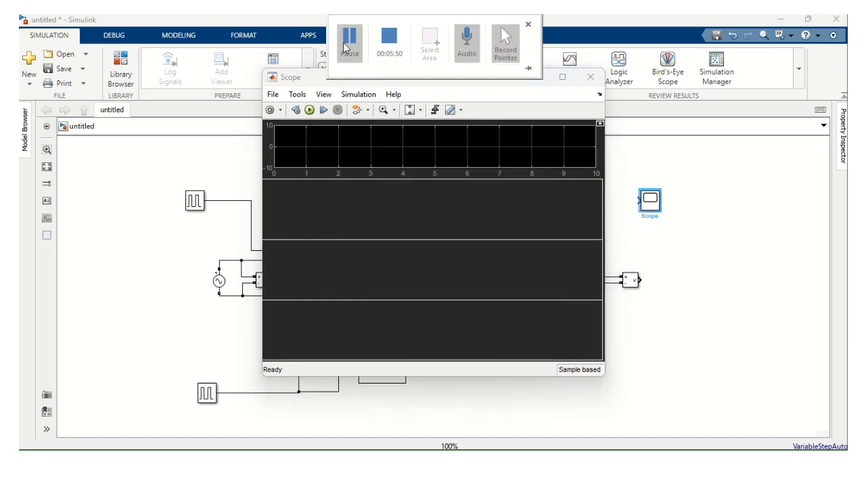
left_click(281, 110)
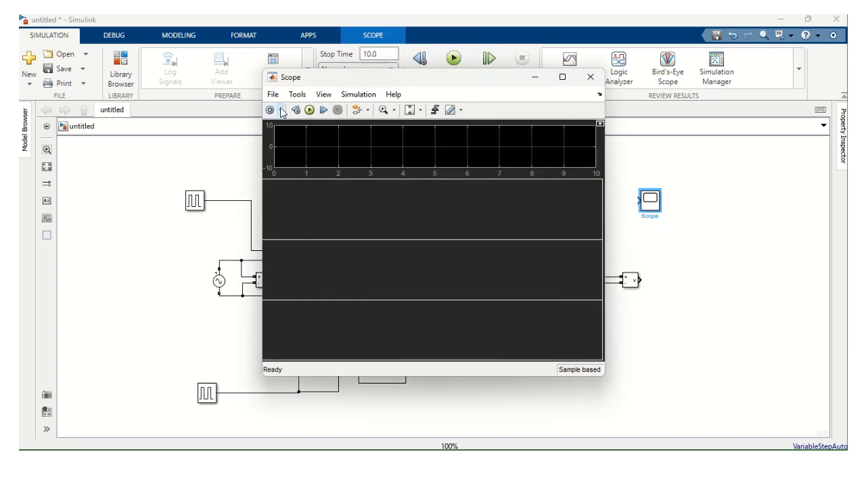
left_click(272, 158)
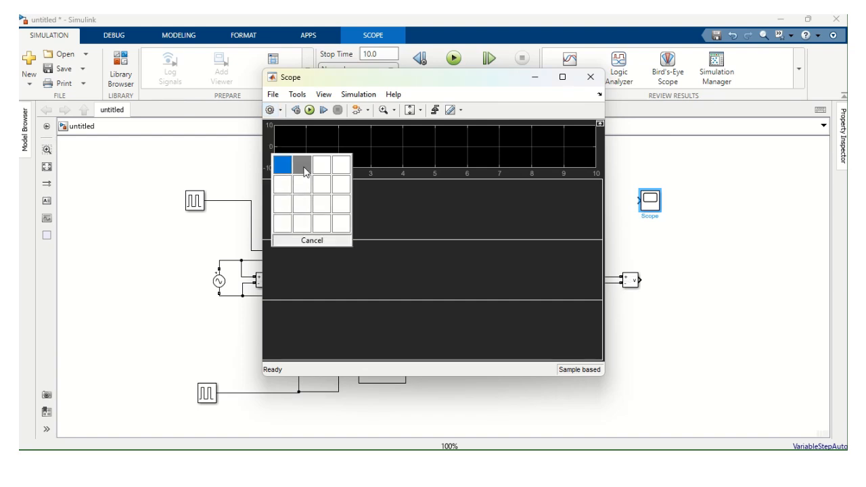
left_click(289, 225)
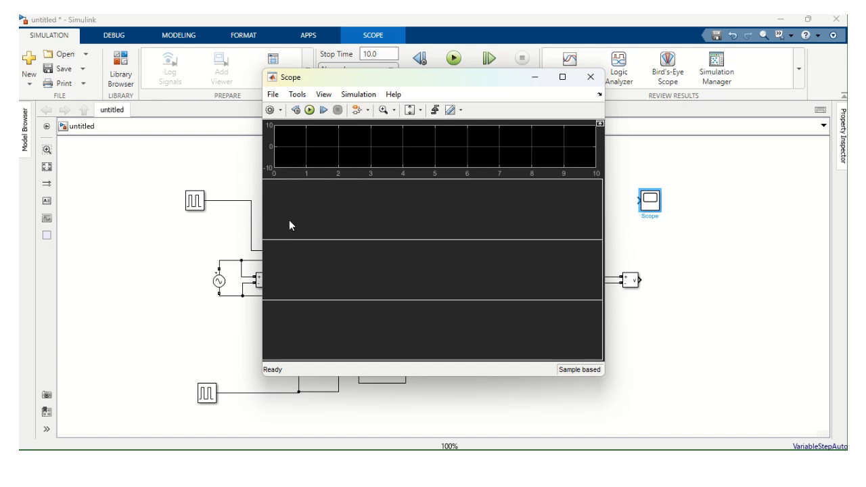
left_click(277, 94)
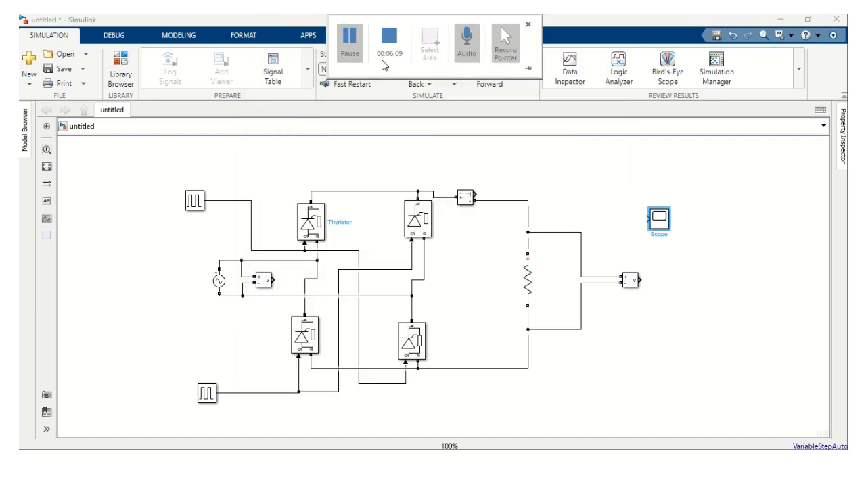
Set the number of input ports of the newly placed scope to 5.
left_click(658, 222)
double_click(658, 222)
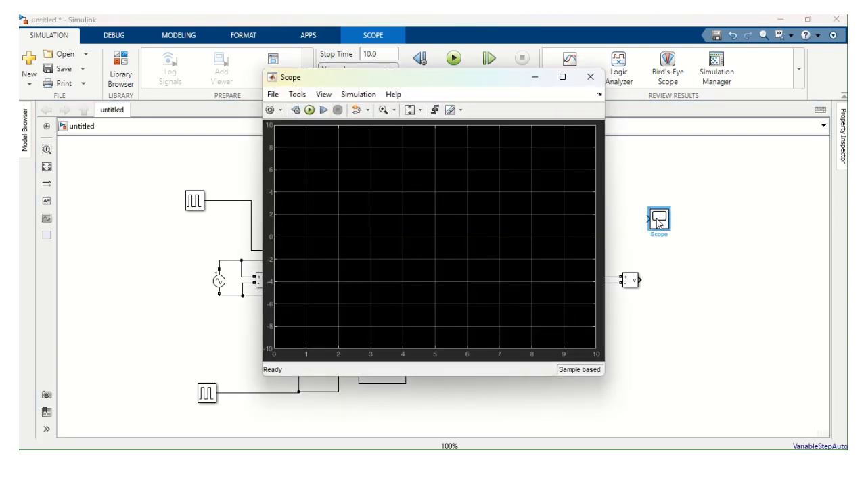
left_click(270, 111)
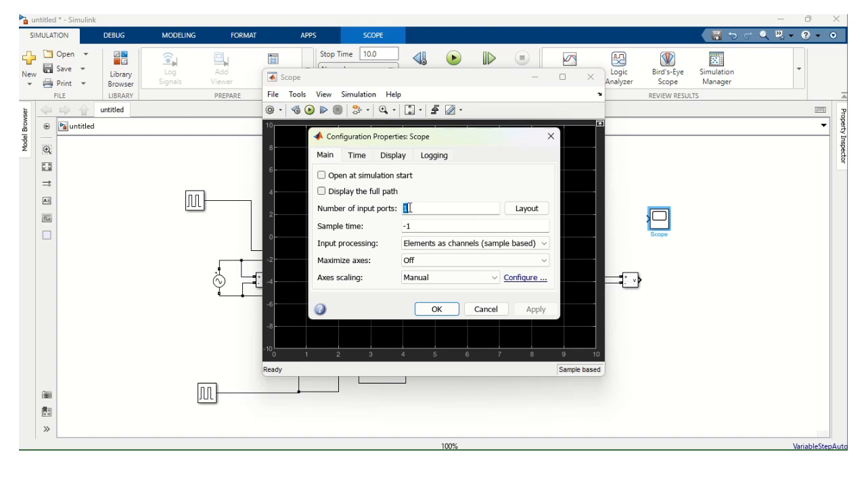
type("5")
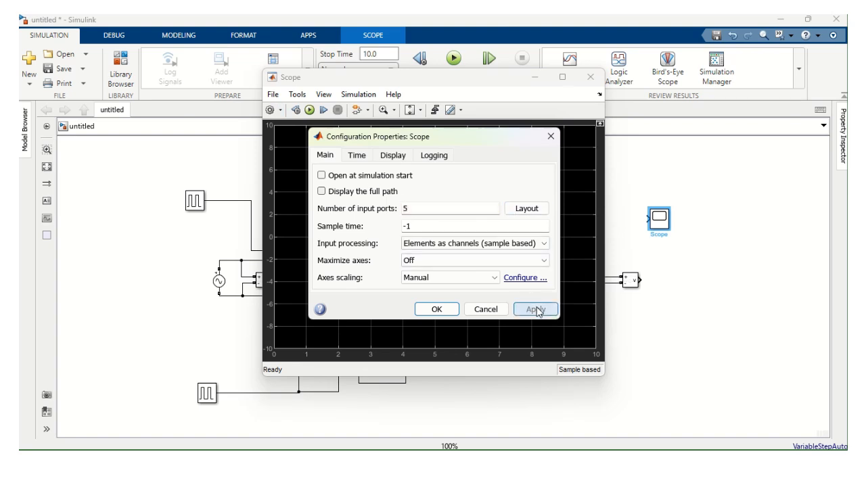
left_click(534, 309)
left_click(450, 311)
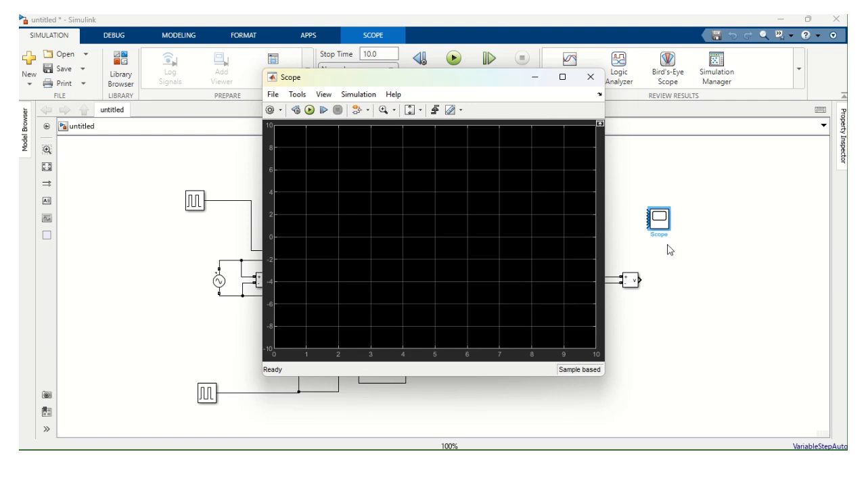
Enlarge the Scope block to space out its input ports and place it beyond the load's Voltage Measurement block.
left_click(661, 223)
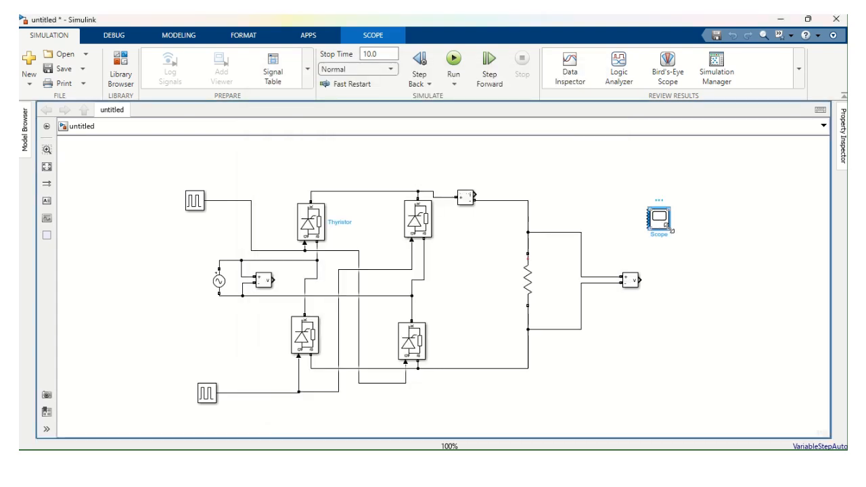
left_click_drag(672, 230, 677, 292)
left_click_drag(666, 250, 718, 275)
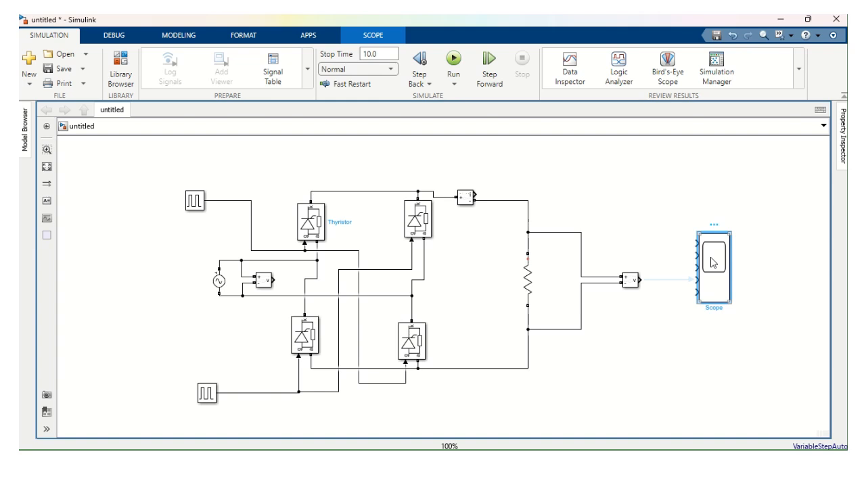
Lay out the scope display as a grid of four rows by two columns.
double_click(713, 263)
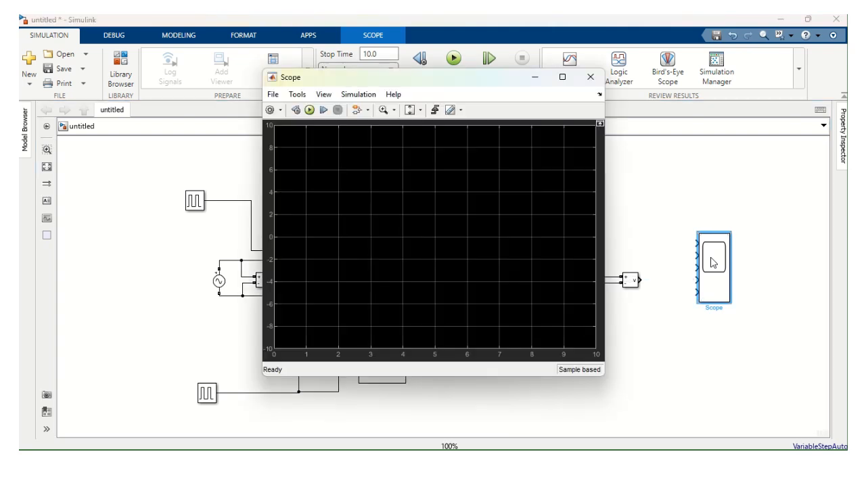
left_click(280, 111)
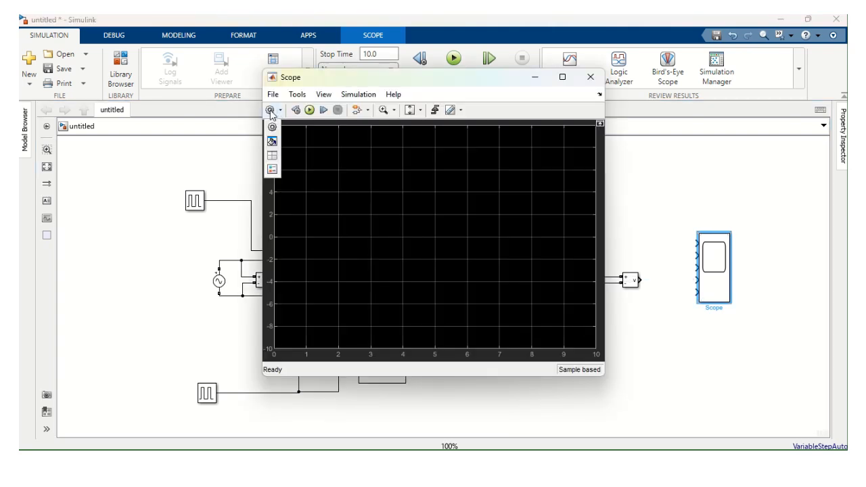
left_click(272, 126)
left_click(527, 210)
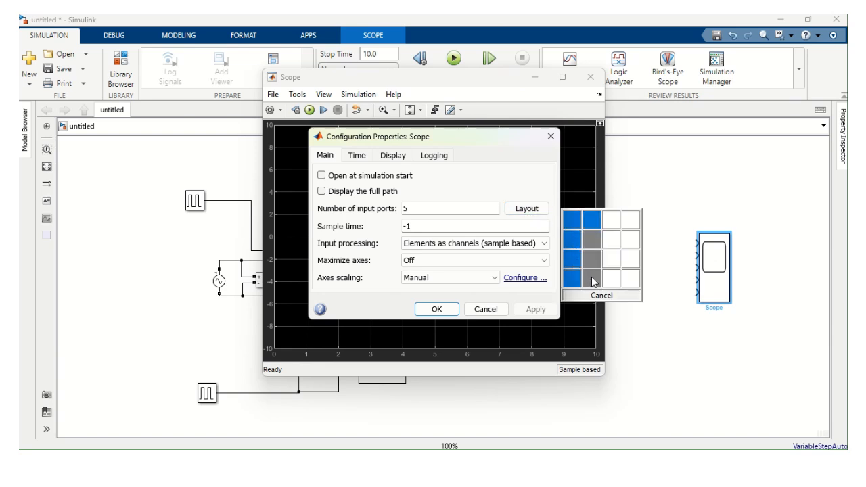
left_click(592, 278)
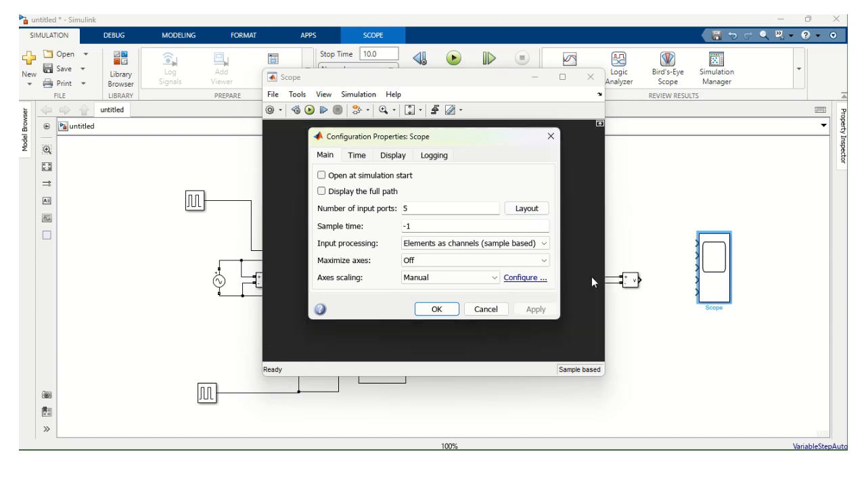
left_click(531, 310)
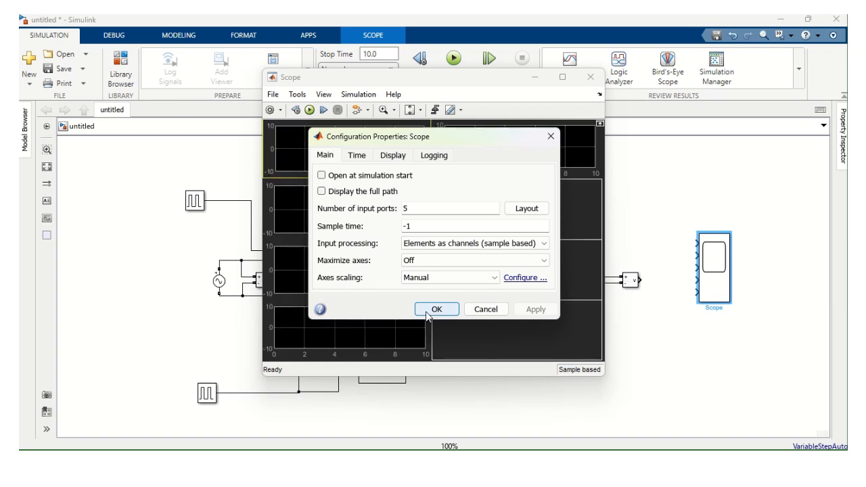
left_click(430, 310)
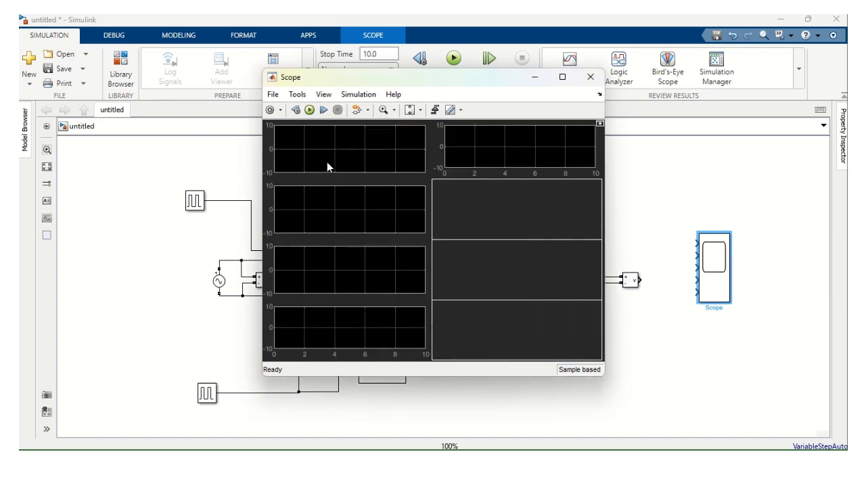
left_click(590, 77)
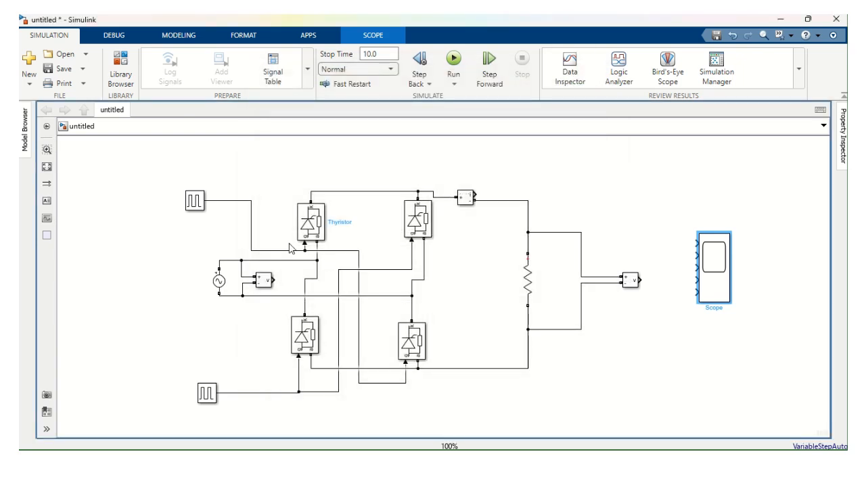
Wire the source voltage, upper pulse, lower pulse, load voltage and load current signals to the five scope inputs in that order.
left_click_drag(273, 279, 697, 242)
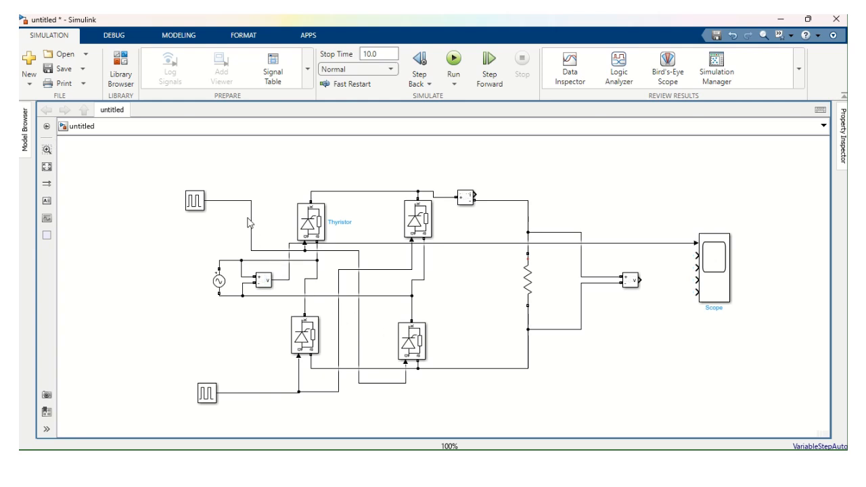
left_click(195, 200)
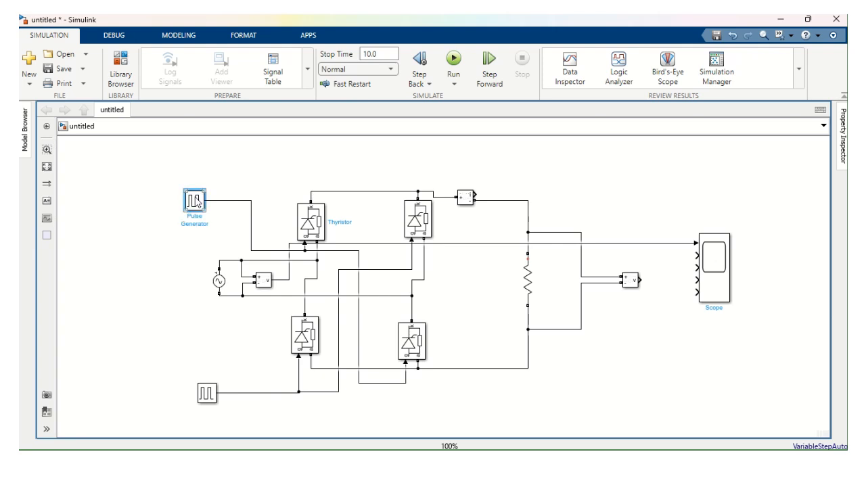
left_click_drag(252, 223, 707, 255)
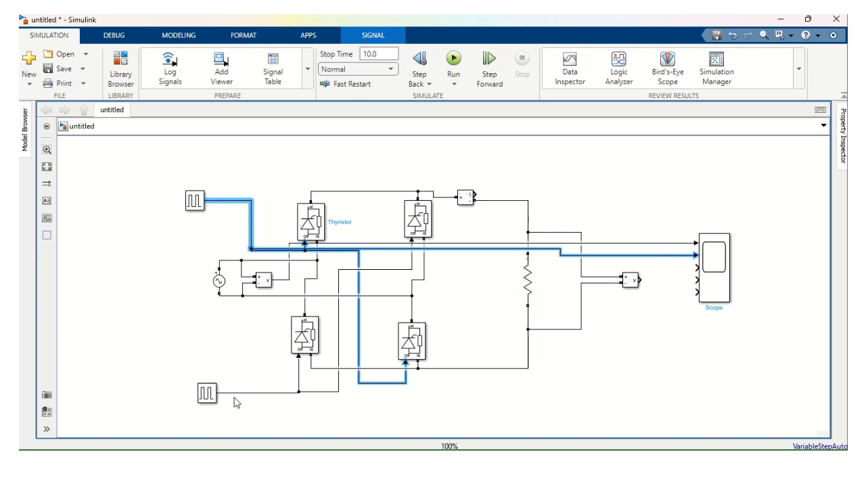
left_click_drag(281, 393, 693, 266)
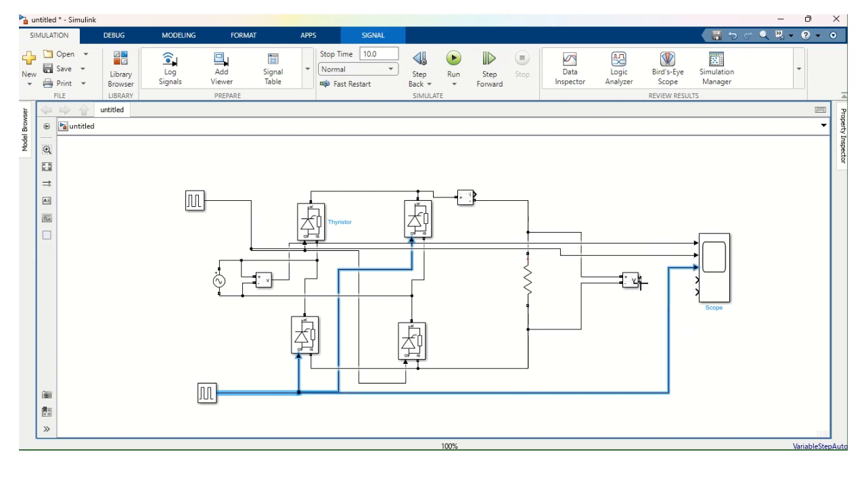
left_click_drag(640, 280, 698, 279)
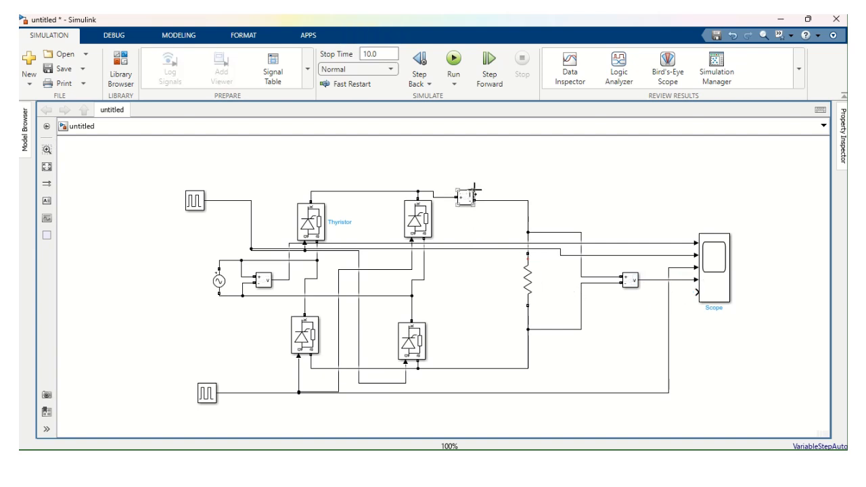
left_click_drag(472, 195, 696, 291)
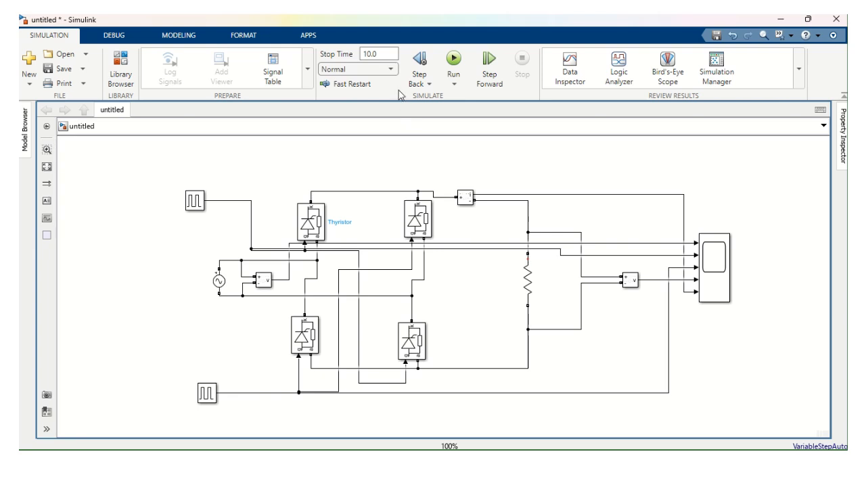
Set the simulation stop time to 0.1 and add a powergui block beside the upper Pulse Generator.
left_click(384, 53)
type("0")
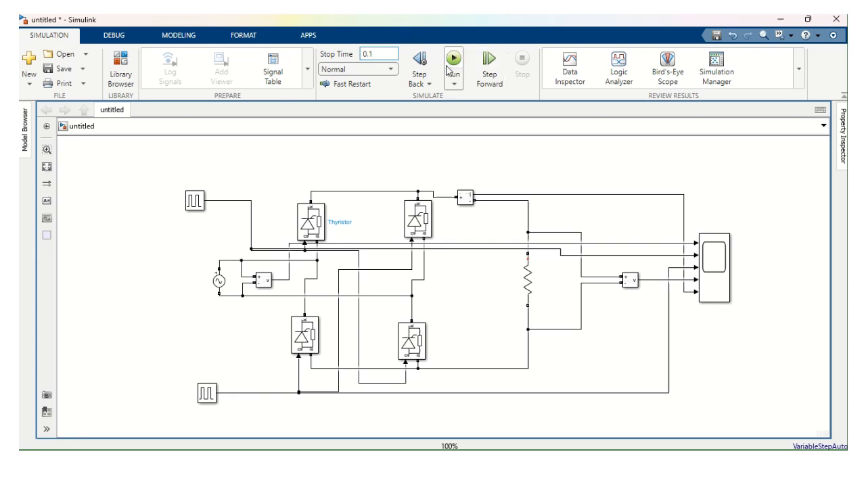
double_click(162, 186)
type("pow")
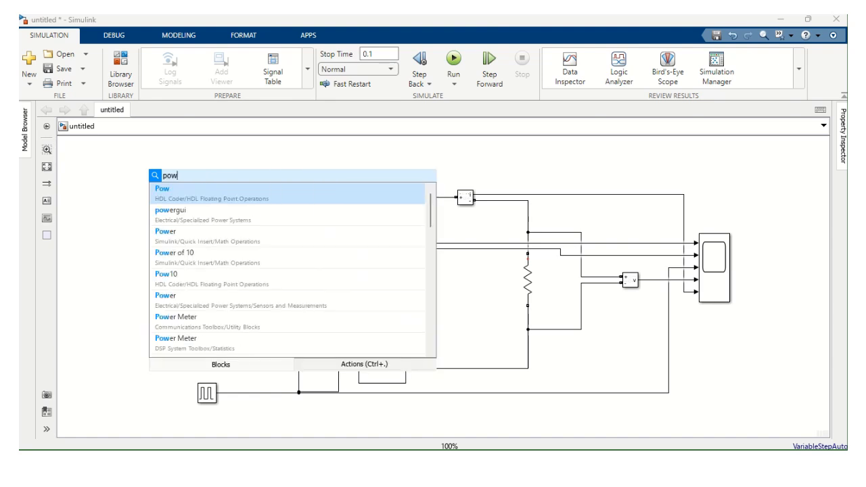
type("er")
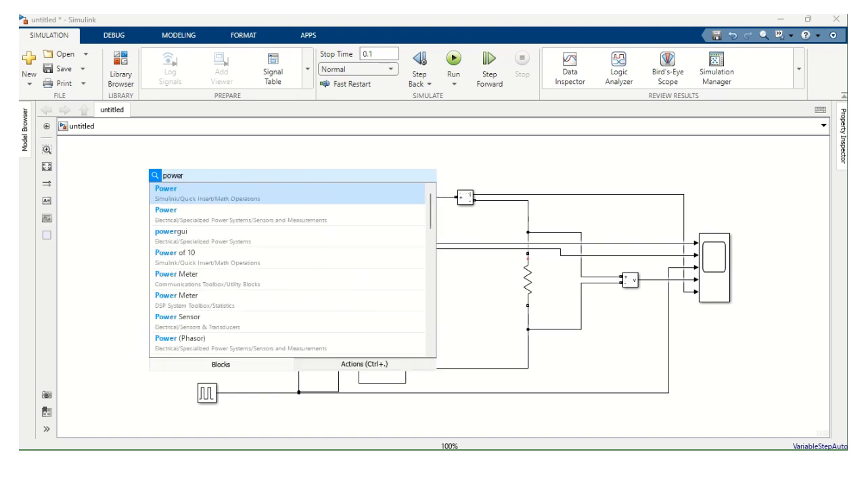
left_click(184, 236)
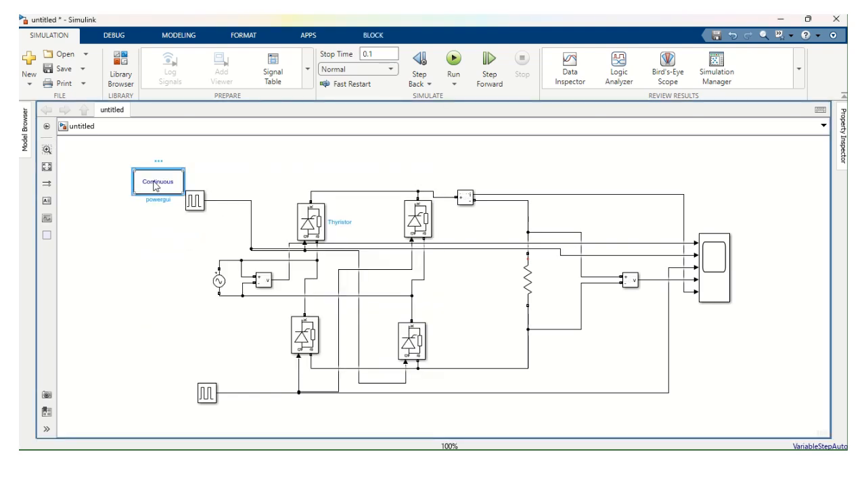
Set the powergui block's simulation type to Discrete.
double_click(155, 186)
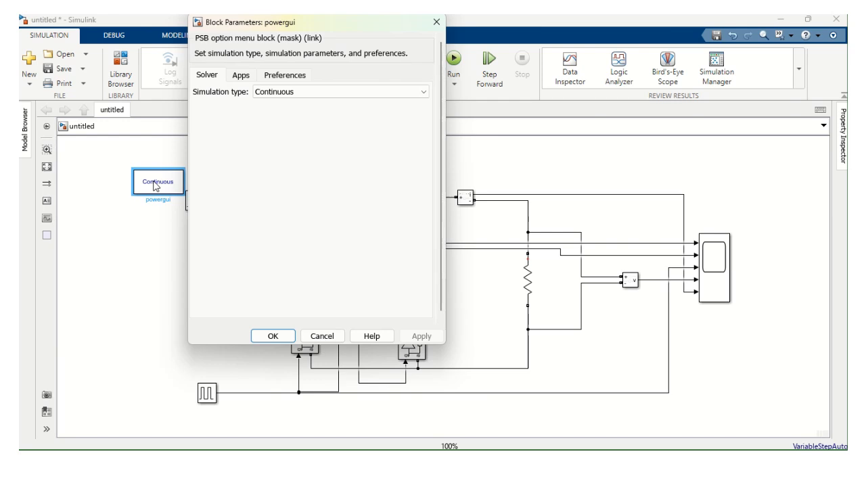
left_click(361, 98)
left_click(349, 111)
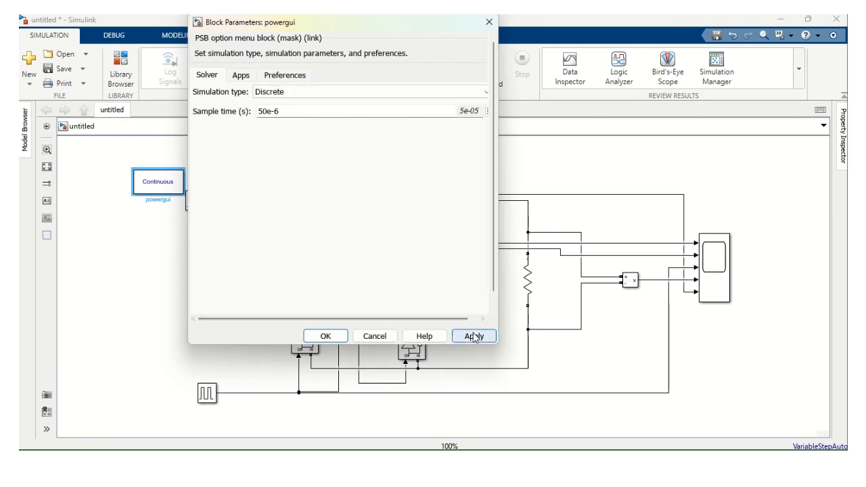
left_click(474, 336)
left_click(325, 336)
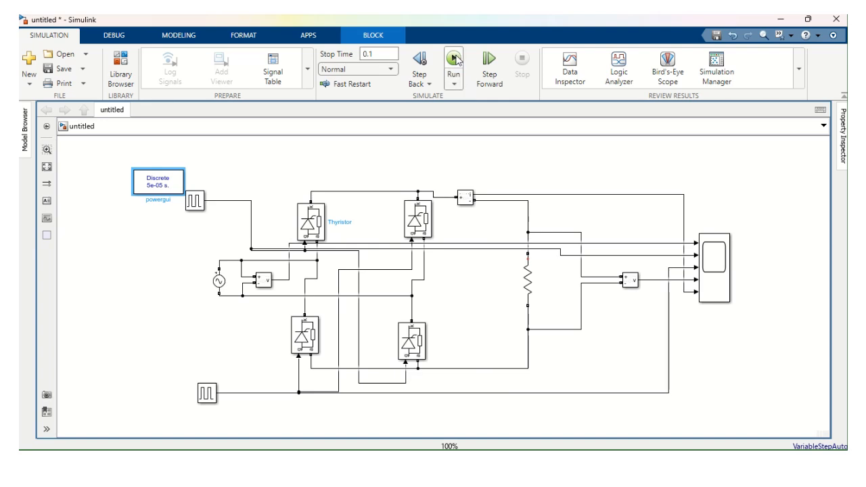
Run the simulation and examine the source voltage, gate pulse, load voltage and load current waveforms in the maximized scope.
left_click(453, 60)
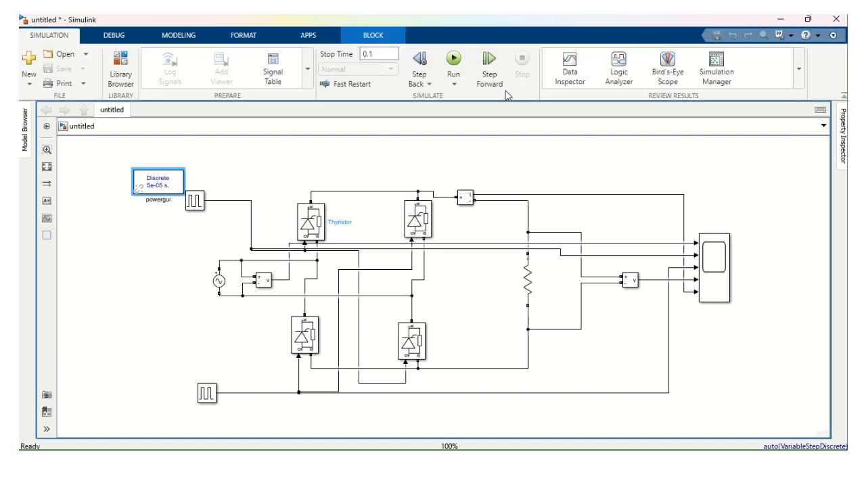
double_click(712, 273)
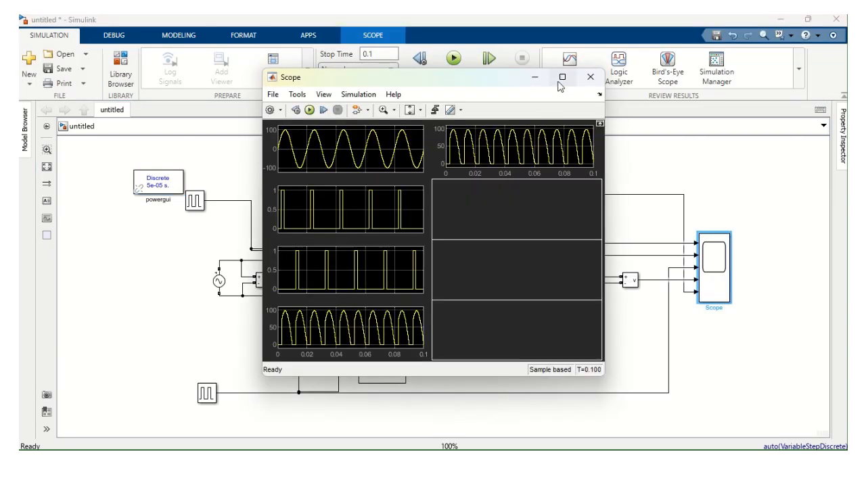
left_click(561, 78)
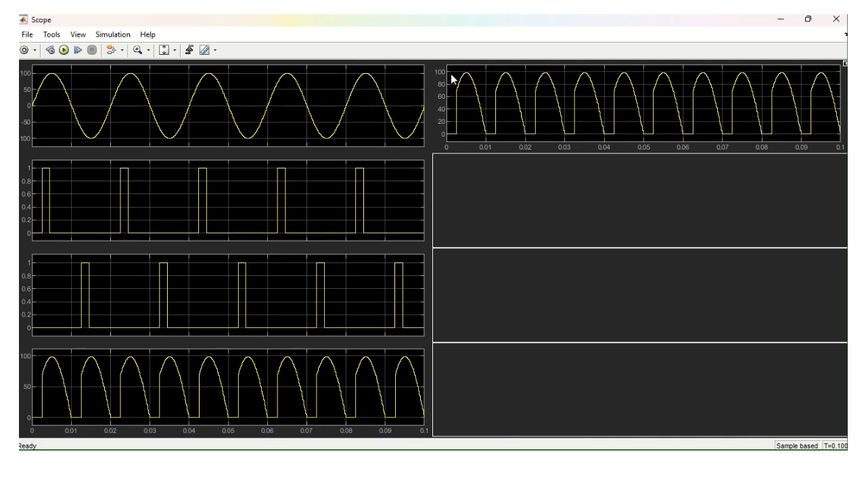
left_click(834, 26)
left_click(528, 284)
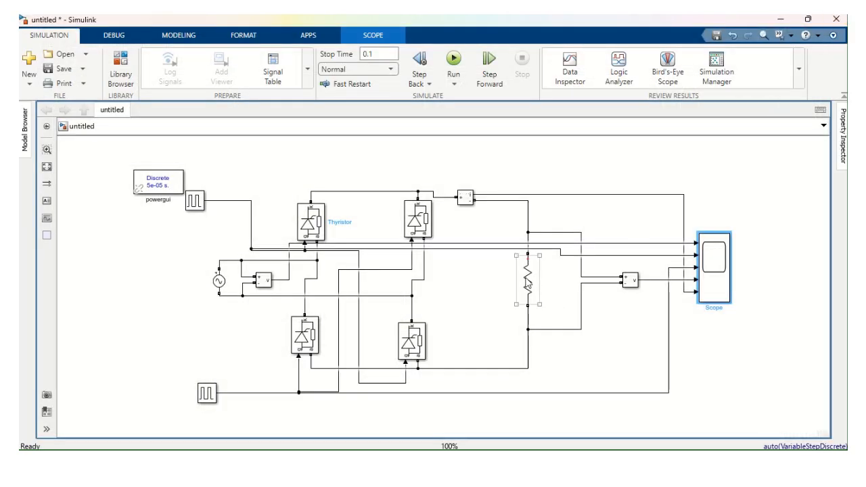
Set the load resistor's resistance to 2 ohms.
double_click(528, 284)
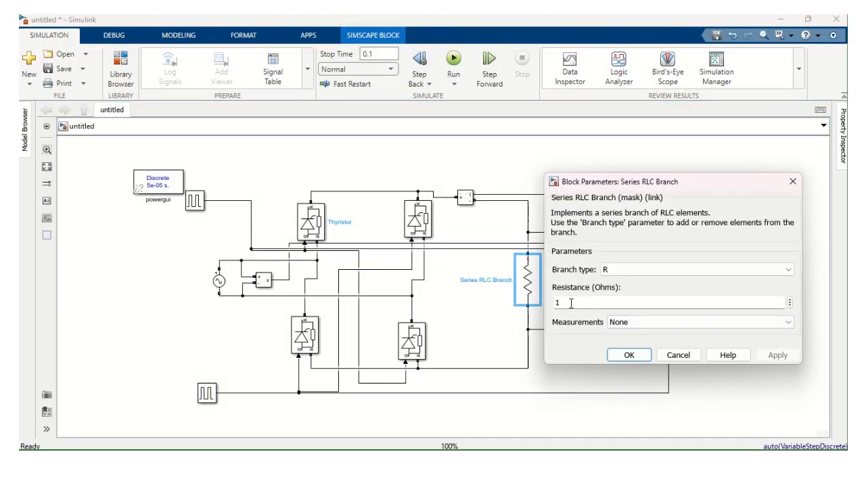
double_click(571, 303)
type("2")
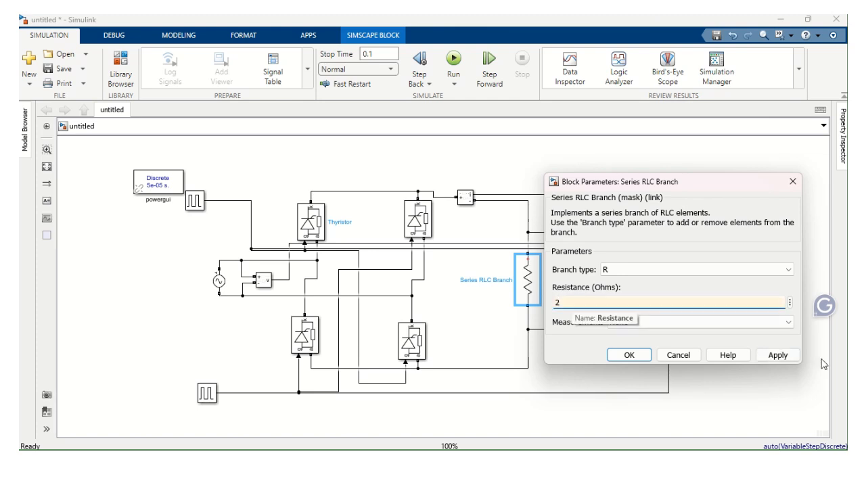
left_click(779, 357)
left_click(633, 358)
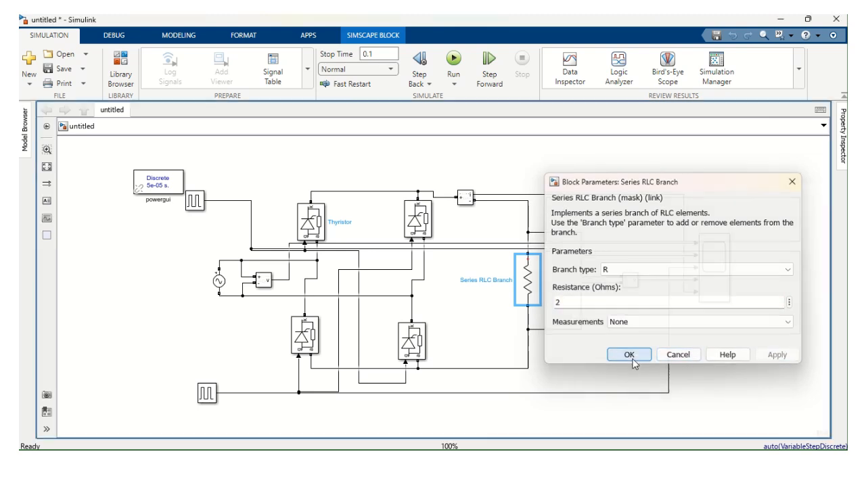
Rerun the simulation and examine the load voltage and load current waveforms for the new resistance in the scope.
left_click(454, 60)
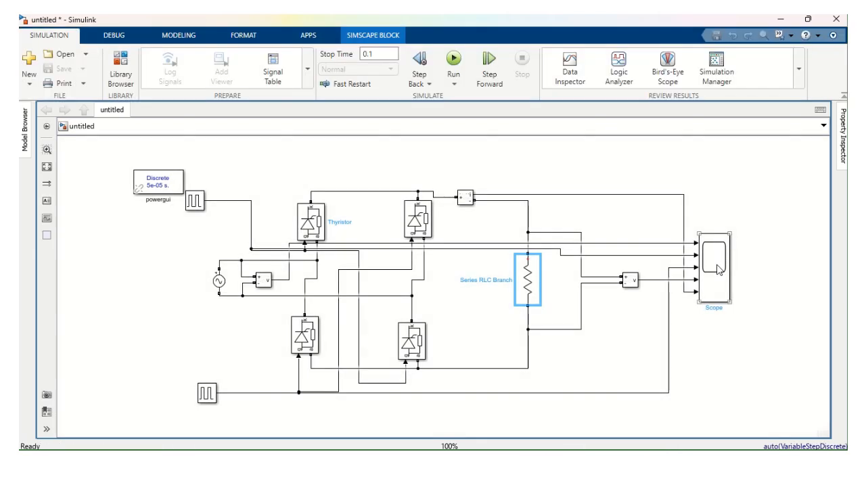
double_click(719, 270)
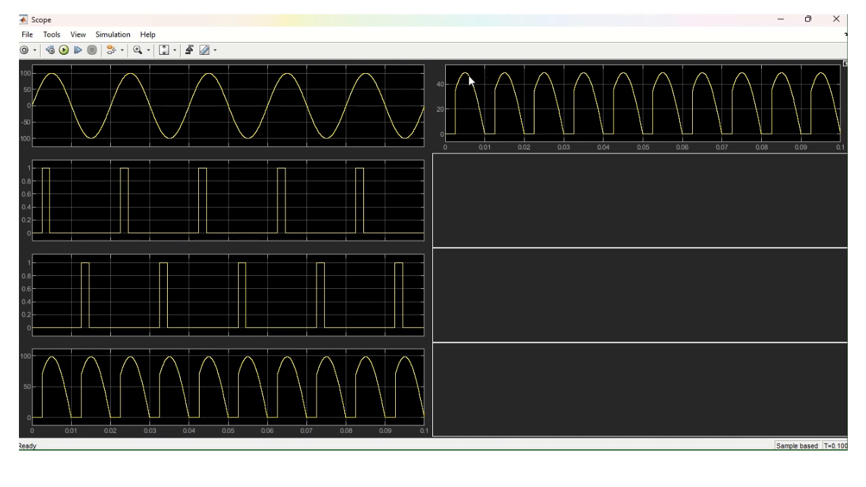
left_click(837, 19)
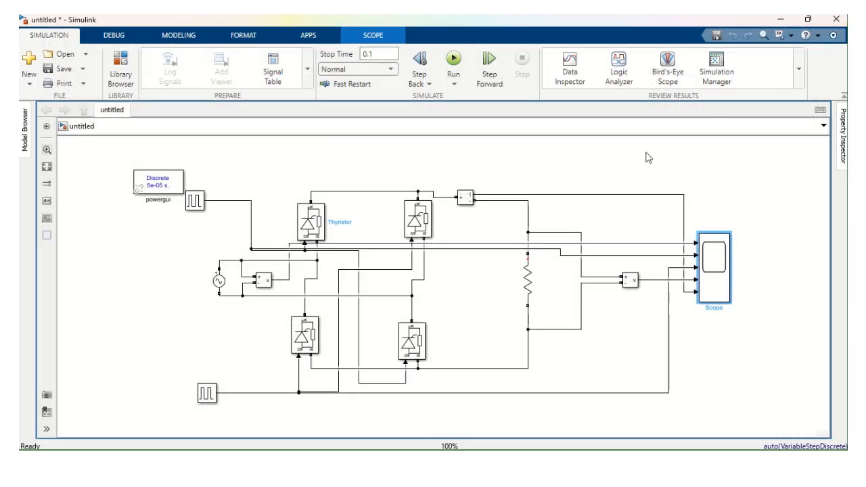
Set the upper Pulse Generator's phase delay to (90/(360*50)) for a 90-degree firing angle.
double_click(196, 202)
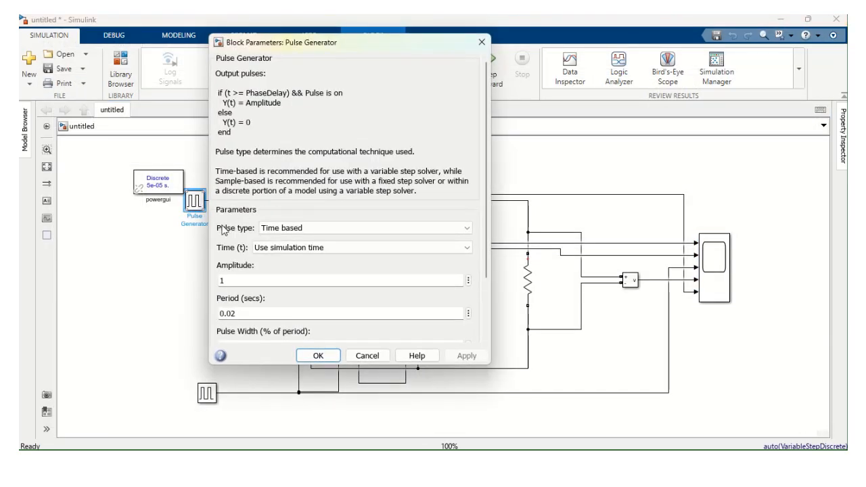
left_click_drag(489, 191, 489, 261)
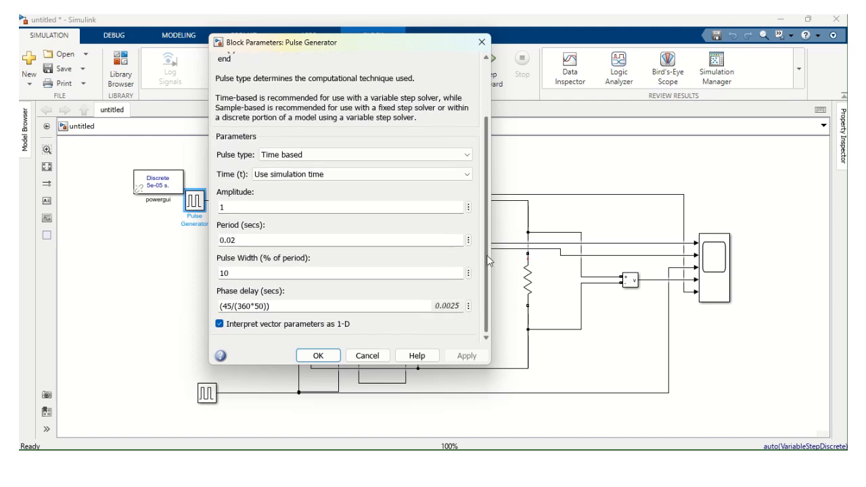
left_click_drag(231, 306, 220, 307)
left_click(232, 306)
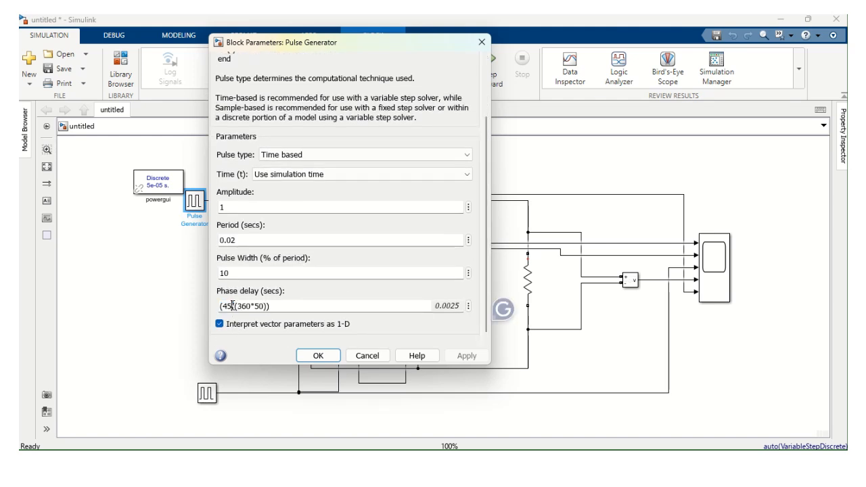
key("BackSpace")
key("BackSpace")
type("90")
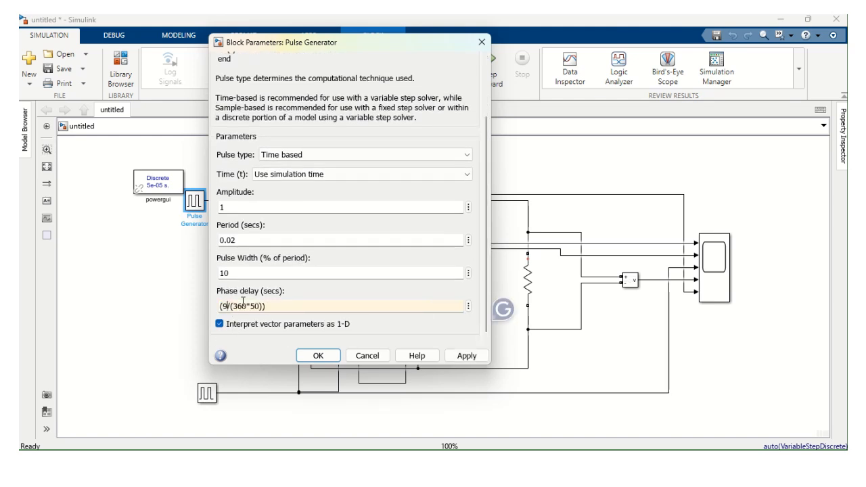
left_click(461, 357)
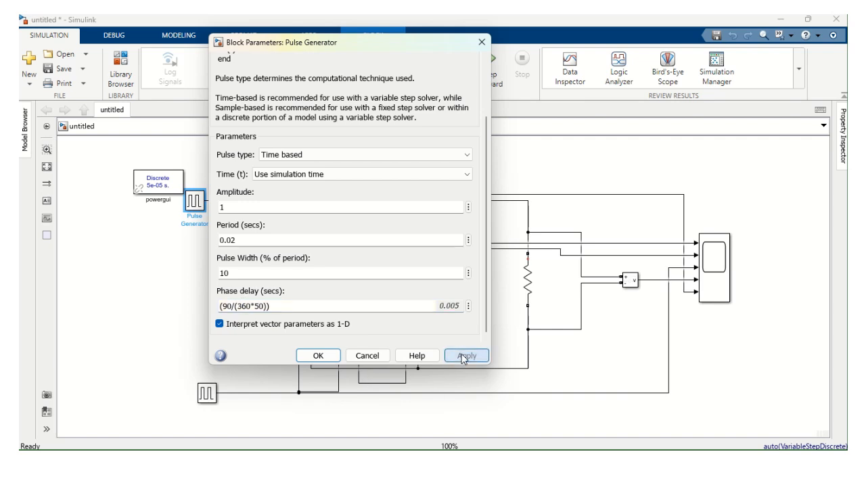
left_click(318, 356)
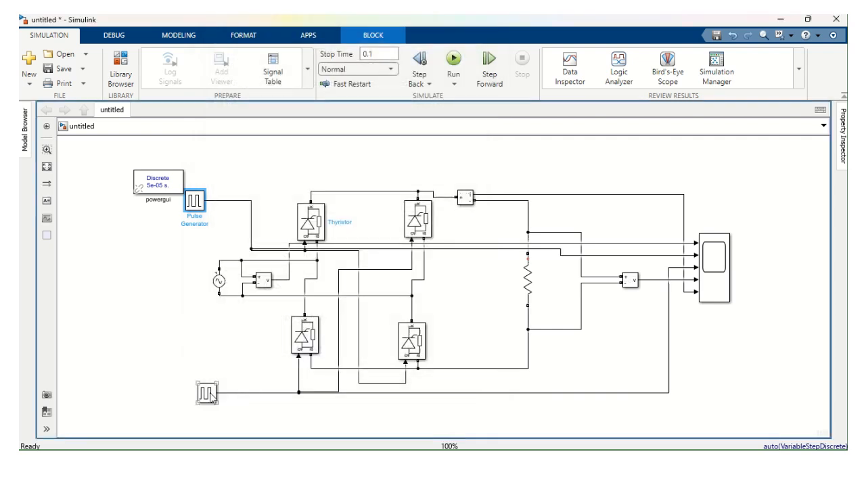
Set the lower Pulse Generator's phase delay to (270/(360*50)).
double_click(209, 394)
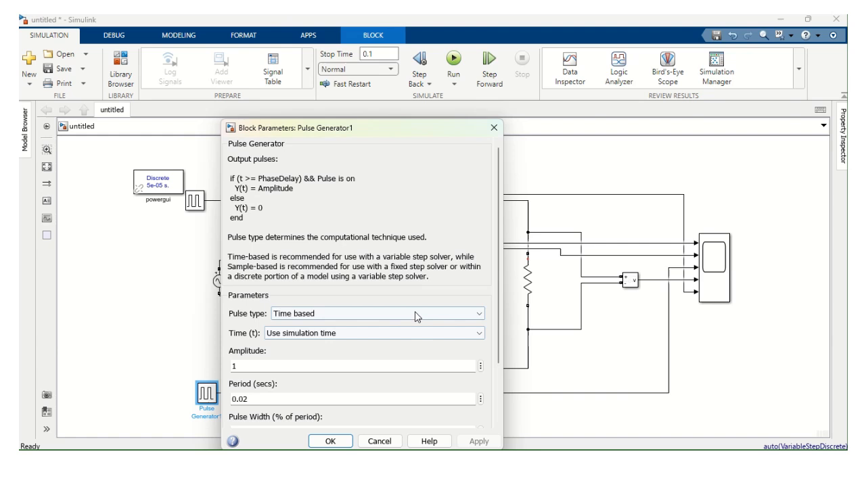
scroll(500, 278, "down", 3)
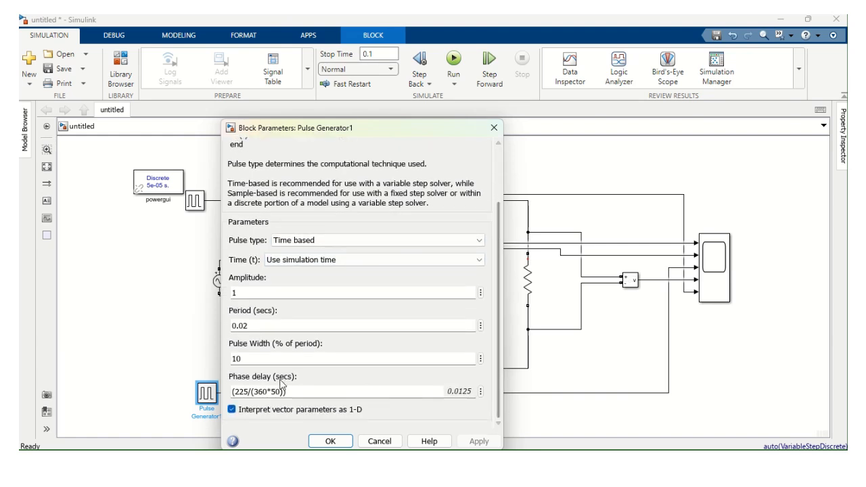
left_click_drag(248, 391, 233, 392)
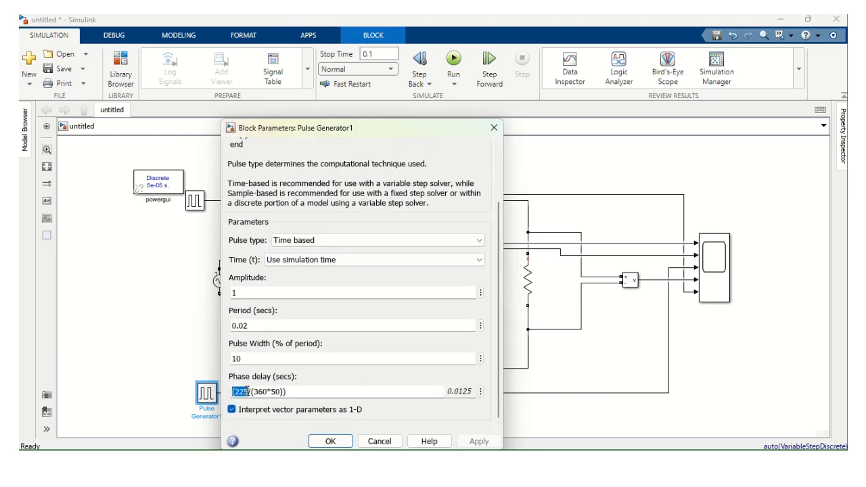
left_click(249, 392)
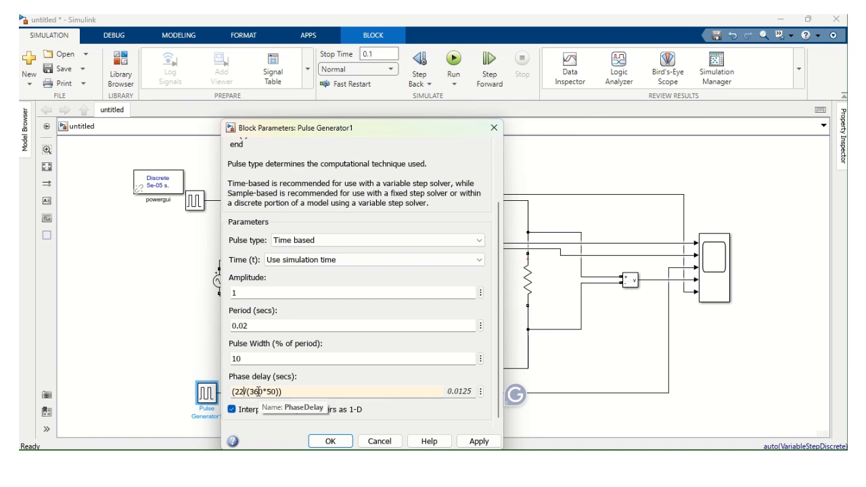
key("BackSpace")
key("BackSpace")
type("70")
left_click(478, 443)
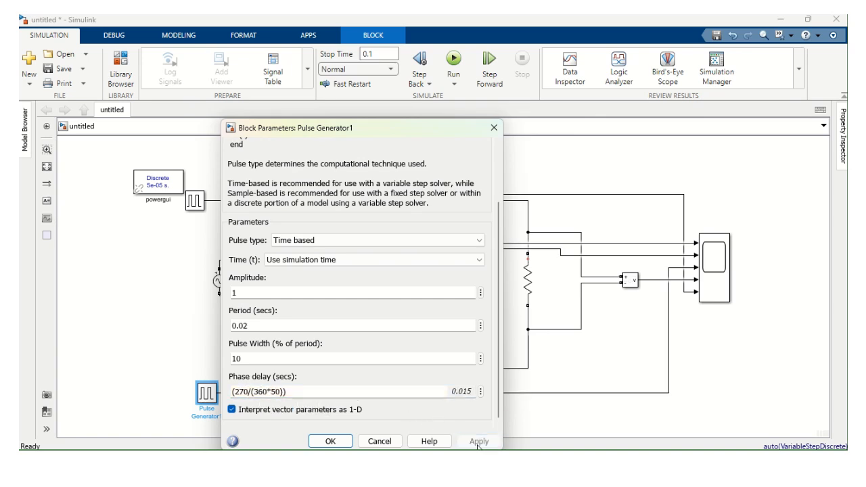
left_click(325, 441)
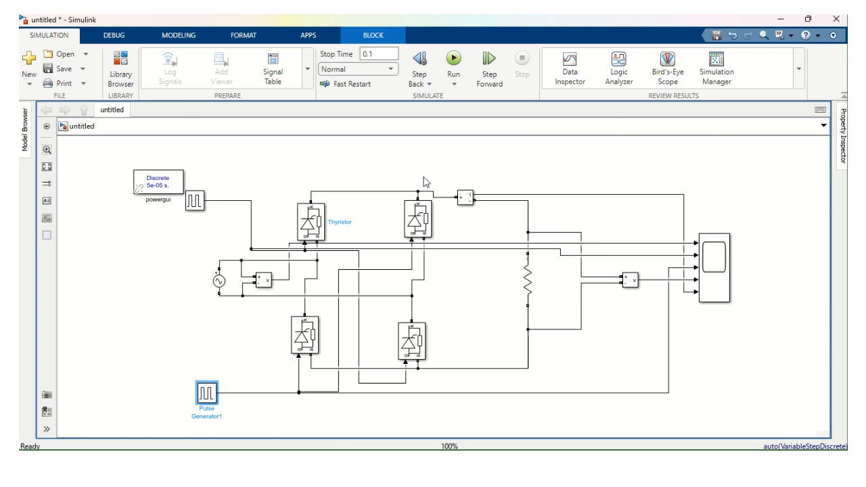
Run the simulation with the 90-degree firing angle and examine the gate pulse, load voltage and load current waveforms in the scope.
left_click(453, 59)
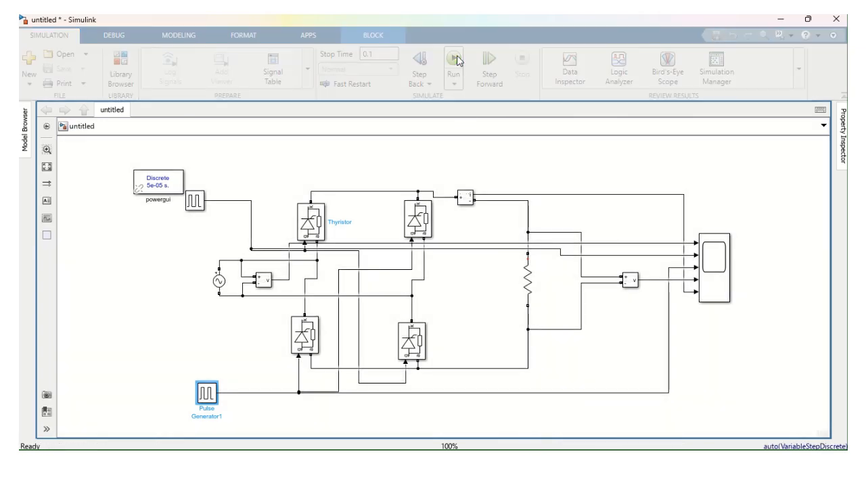
left_click(721, 282)
double_click(720, 281)
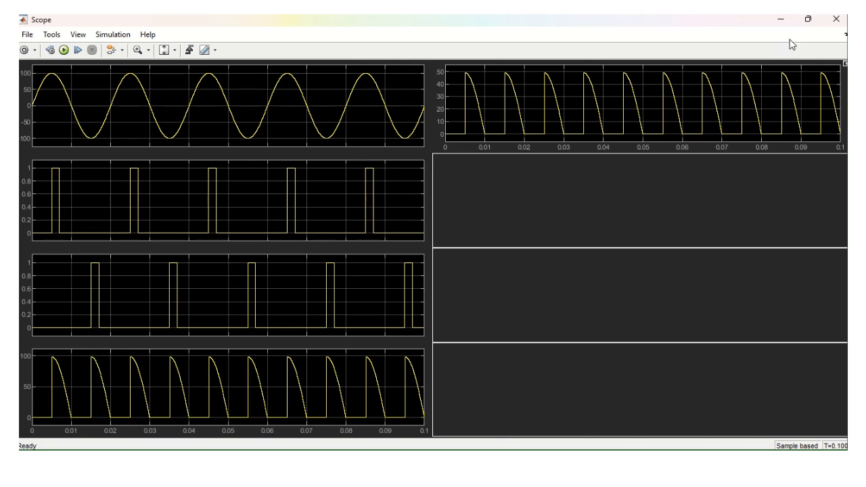
left_click(837, 21)
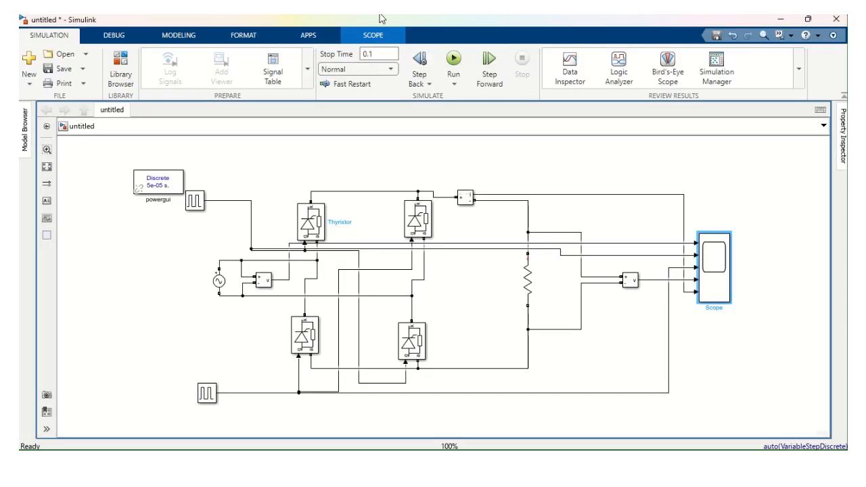